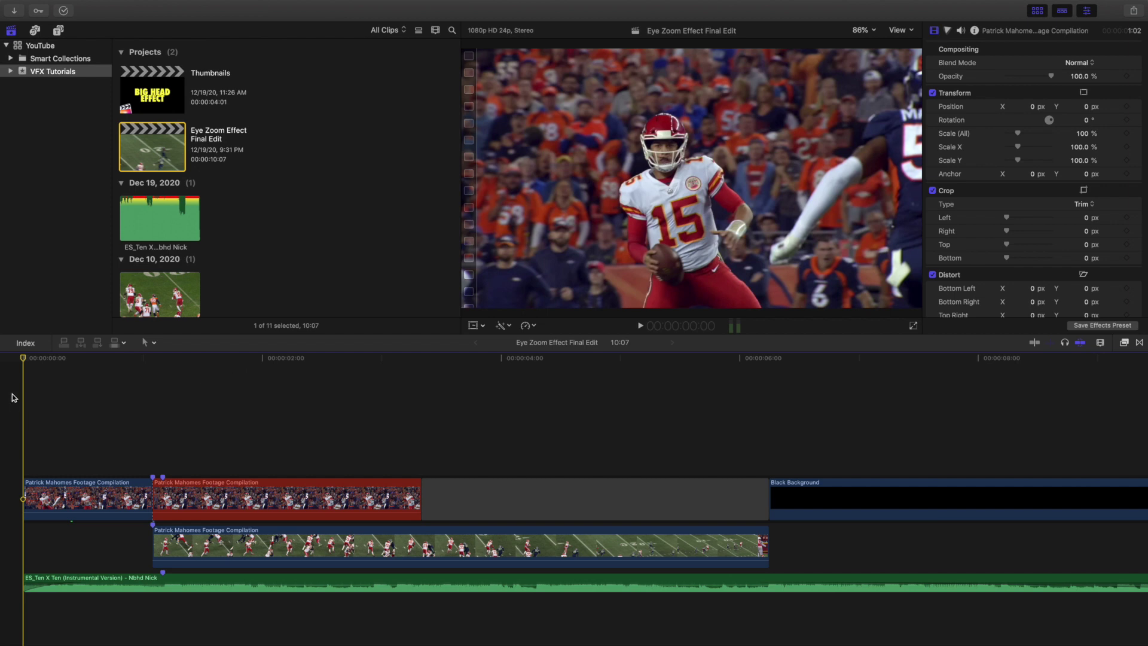
- Play back the finished edit from the start to review it
{"action": "key", "text": "space"}
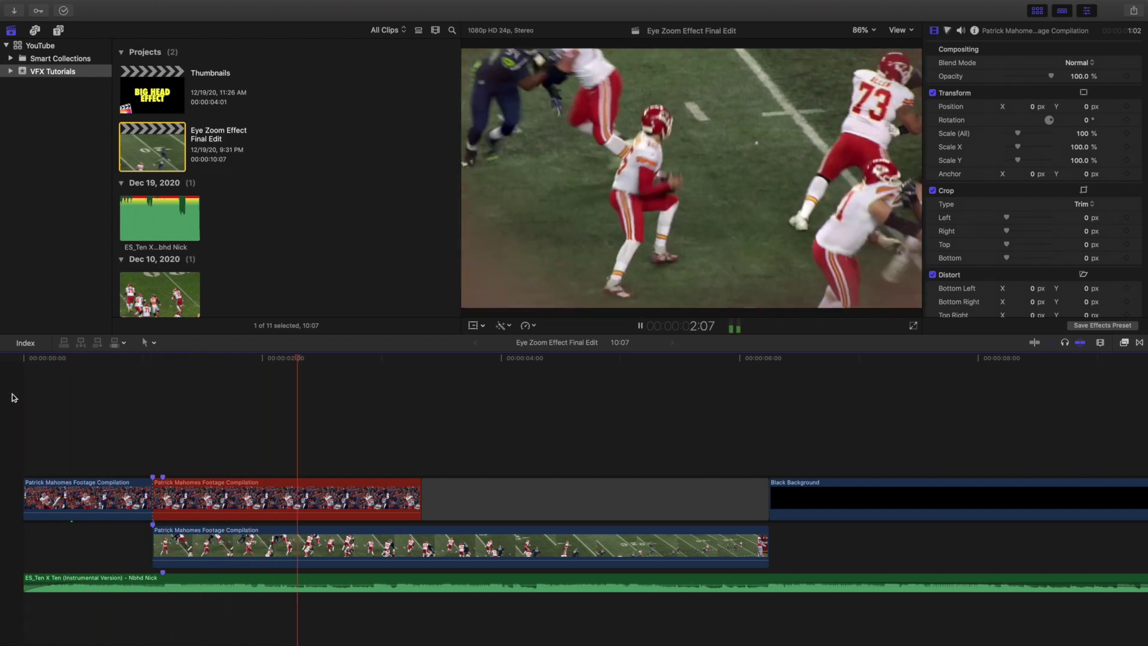
{"action": "key", "text": "space"}
{"action": "key", "text": "Home"}
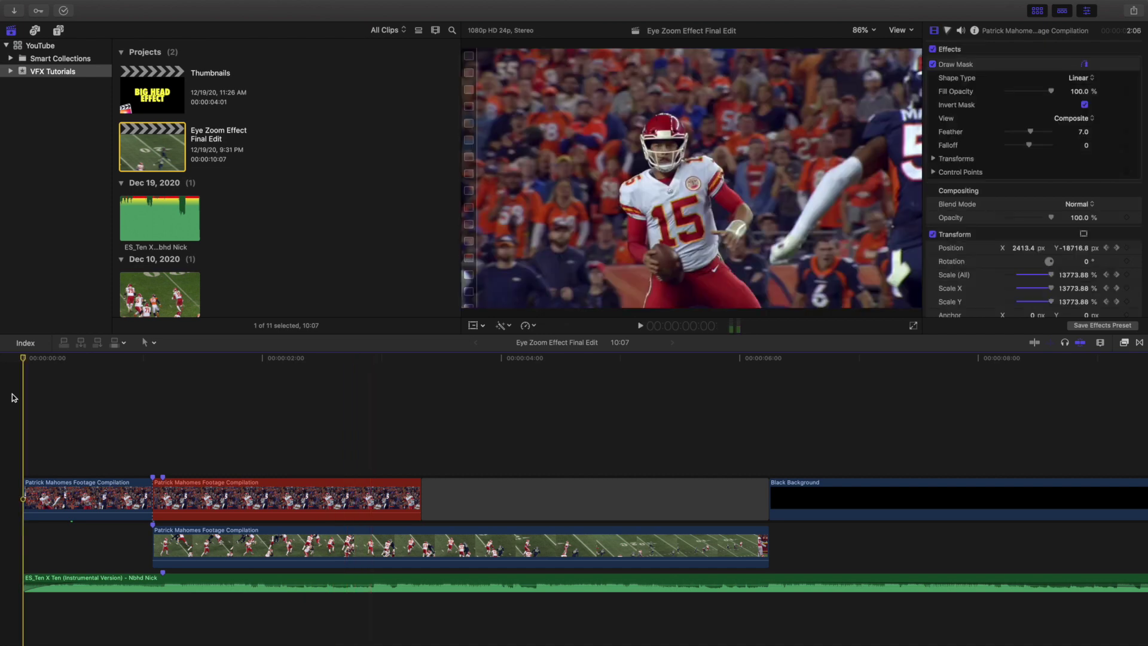
{"action": "key", "text": "space"}
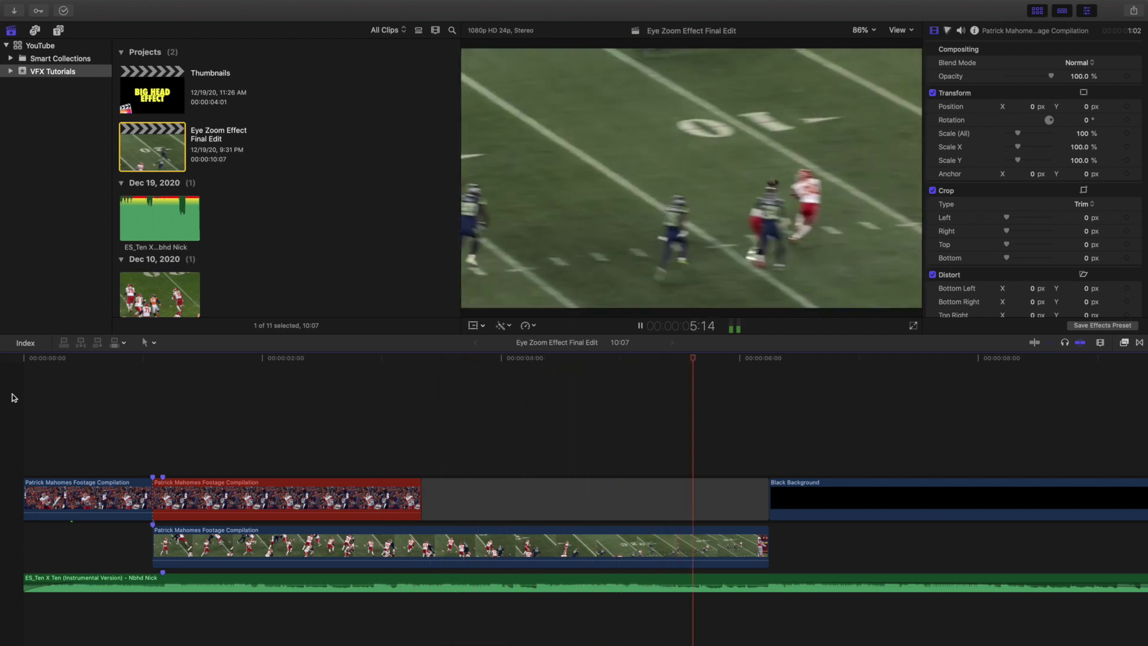
{"action": "key", "text": "space"}
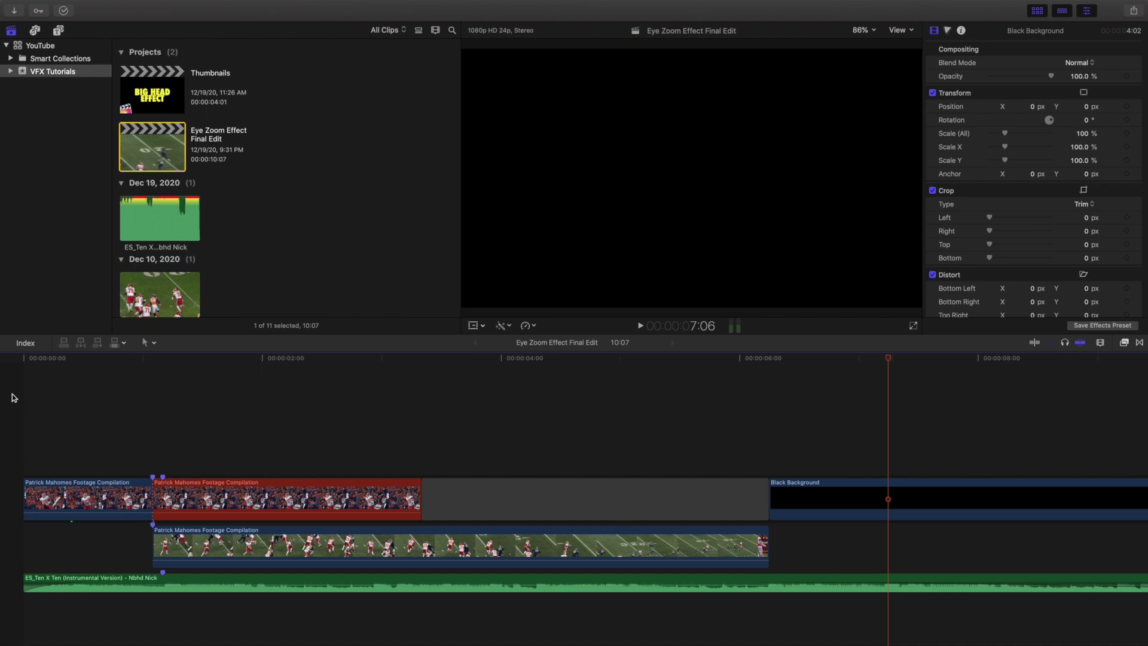
{"action": "key", "text": "Home"}
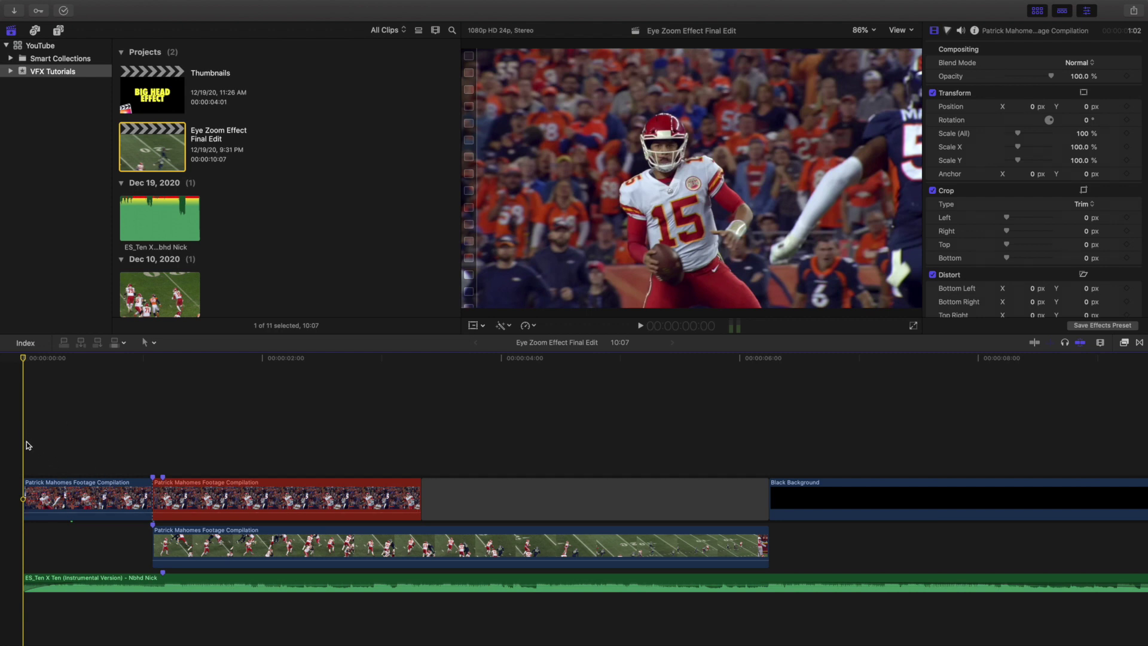
{"action": "key", "text": "space"}
- Turn the red second clip at the 1:02 edit point into a hold frame
{"action": "left_click", "coordinate": [68, 485]}
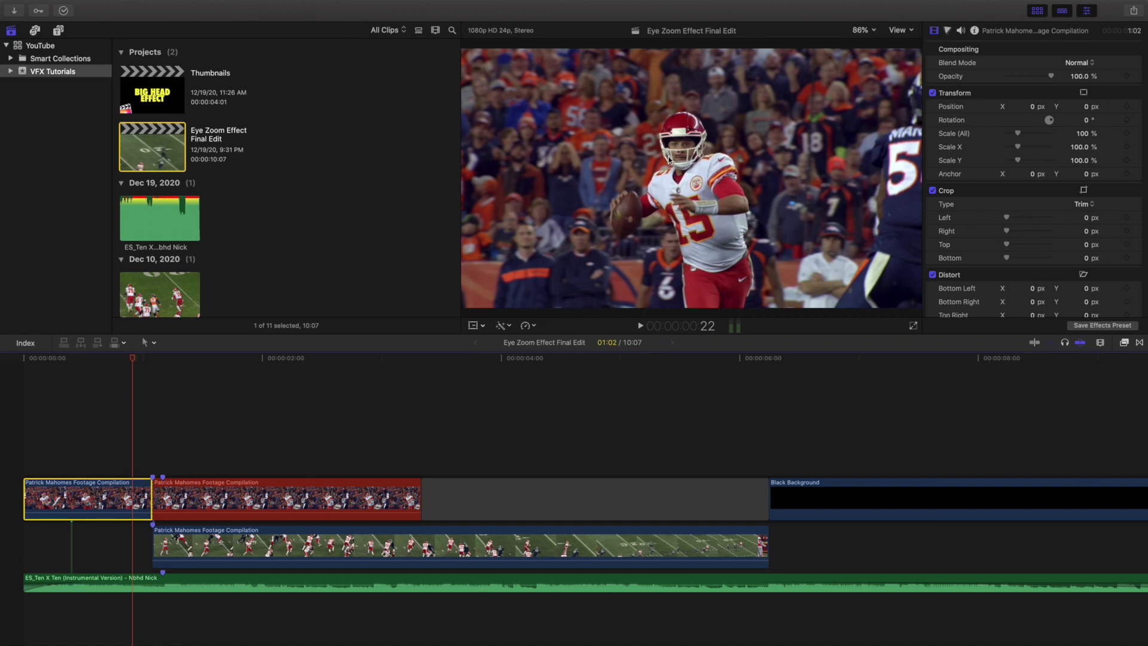
{"action": "left_click", "coordinate": [157, 452]}
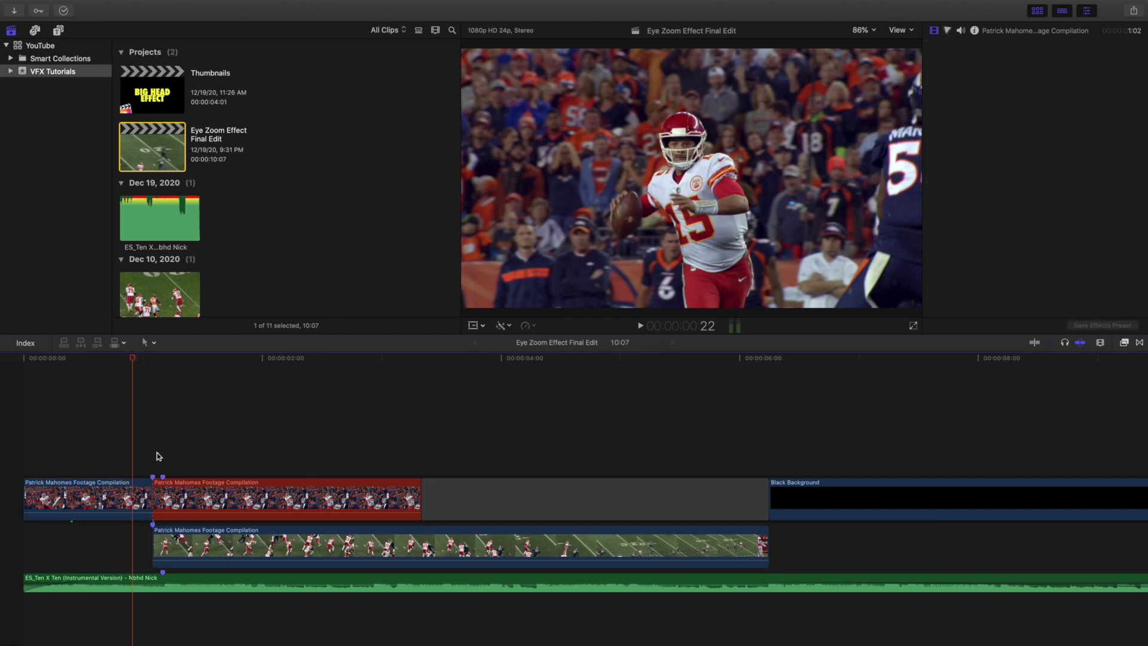
{"action": "left_click", "coordinate": [190, 492]}
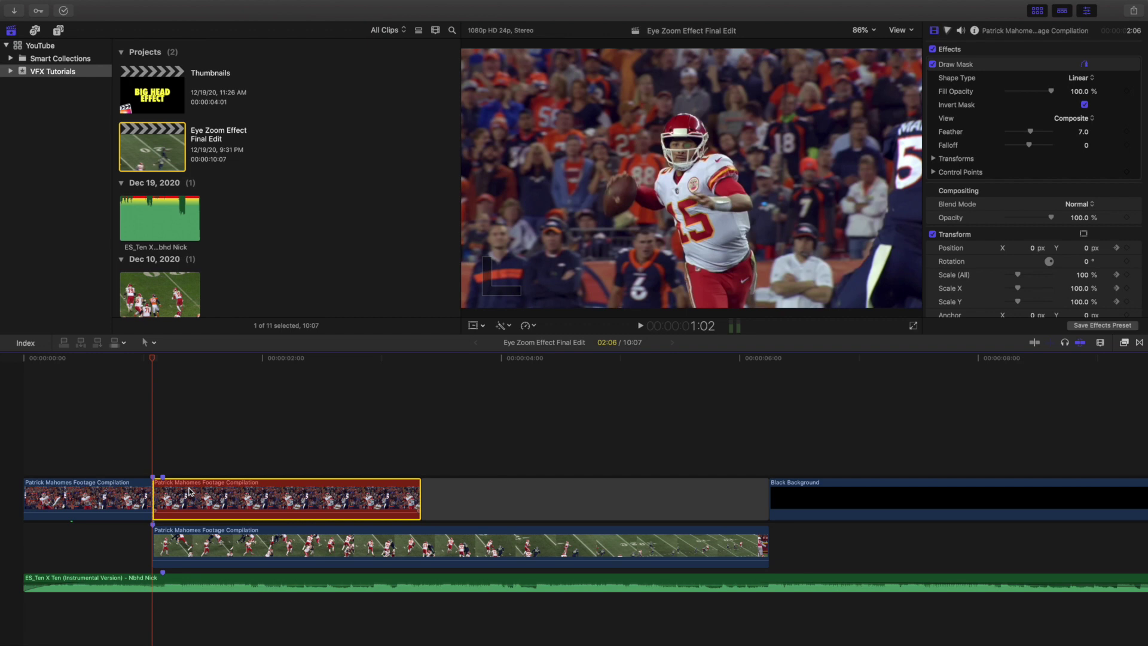
{"action": "key", "text": "ctrl+r"}
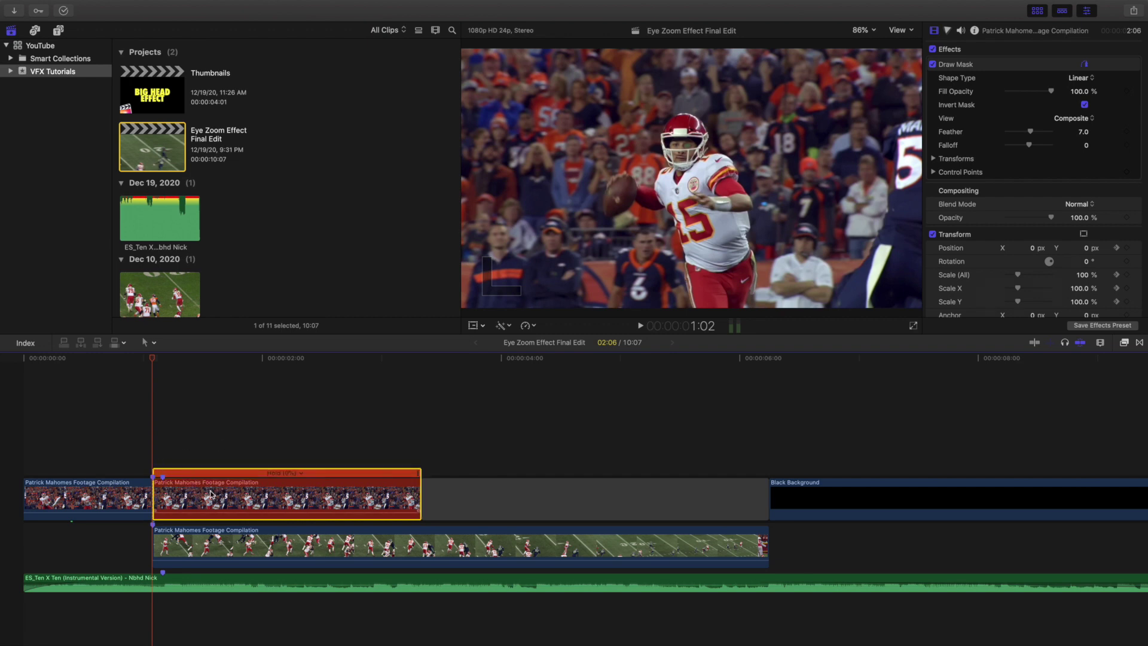
{"action": "left_click", "coordinate": [150, 458]}
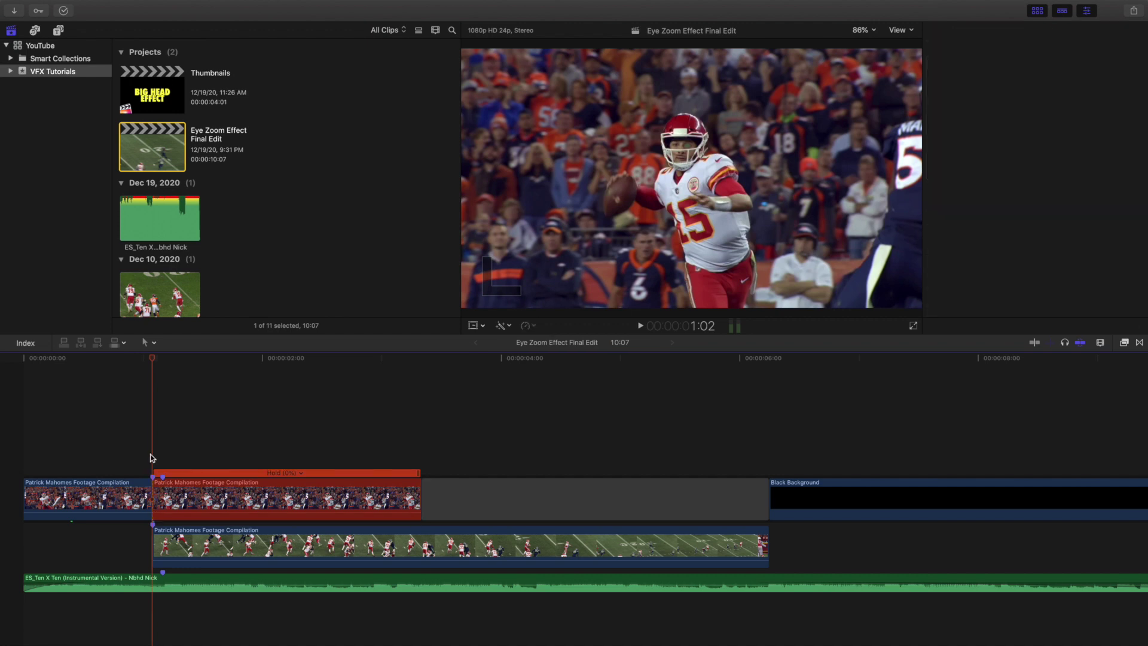
{"action": "key", "text": "Home"}
{"action": "key", "text": "space"}
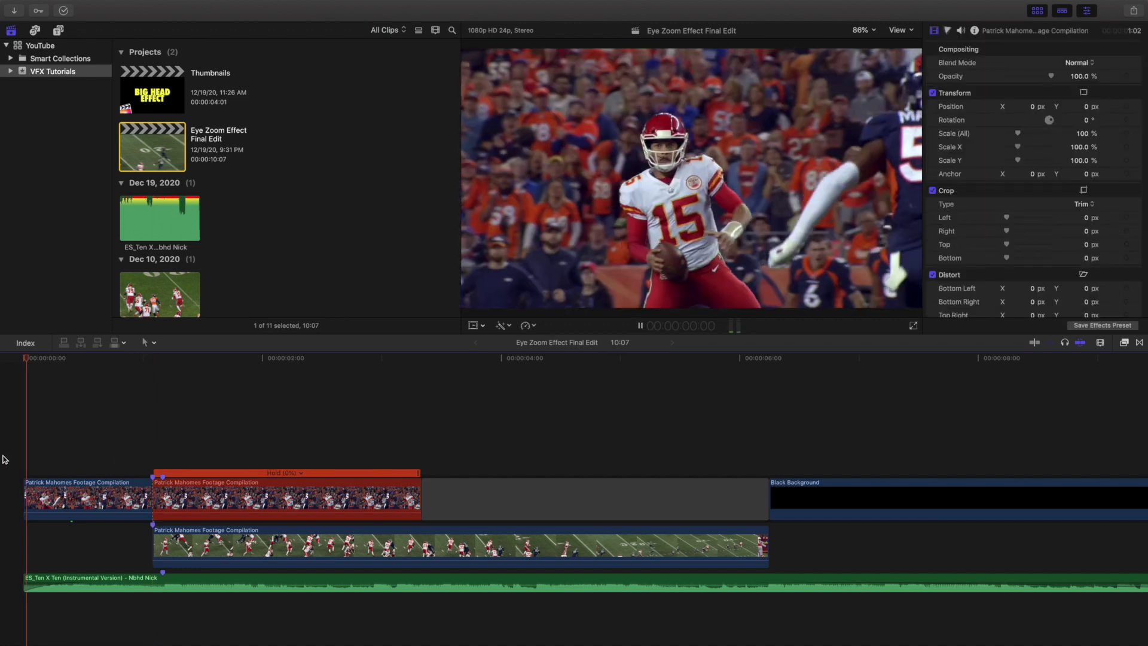
{"action": "key", "text": "space"}
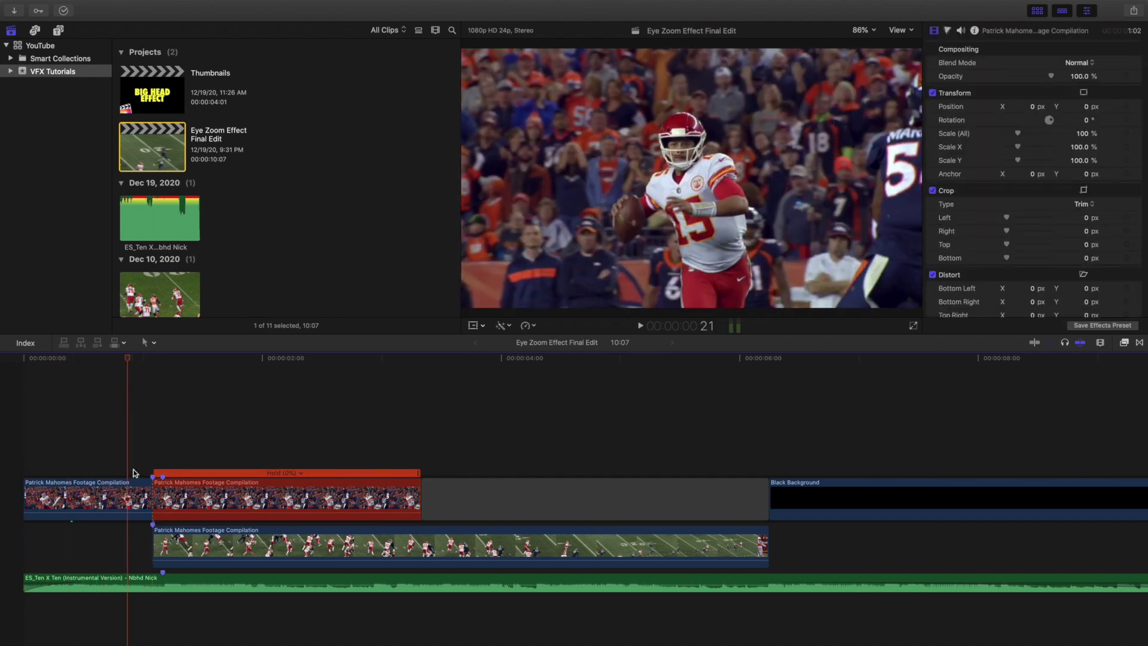
{"action": "left_click", "coordinate": [153, 451]}
{"action": "left_click", "coordinate": [137, 493]}
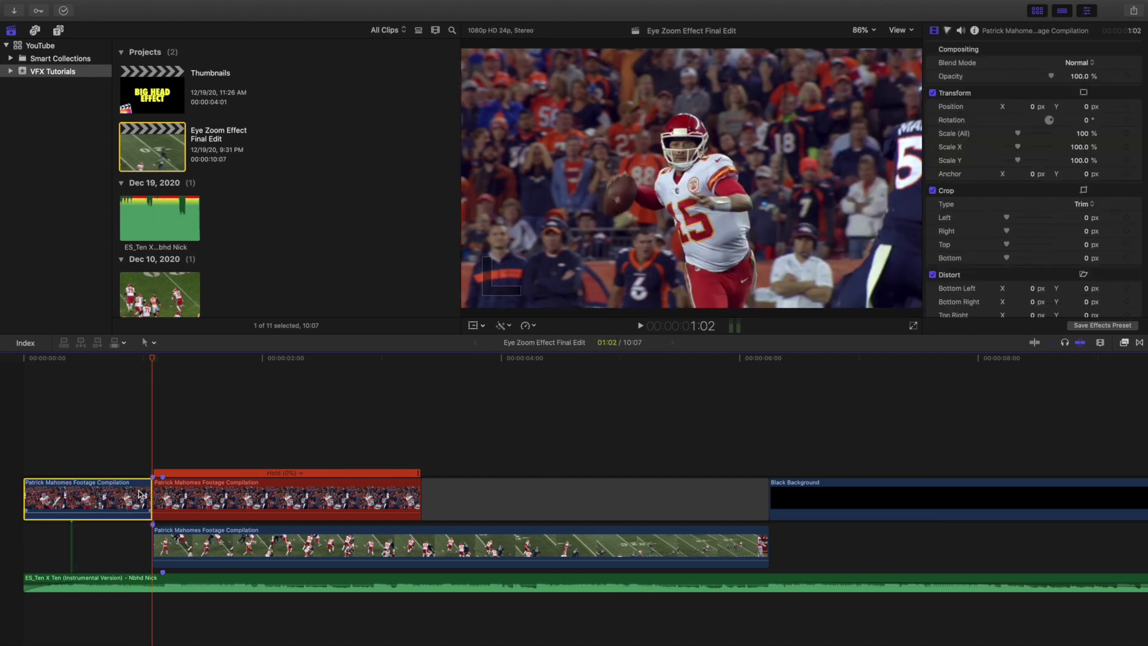
{"action": "left_click", "coordinate": [208, 490]}
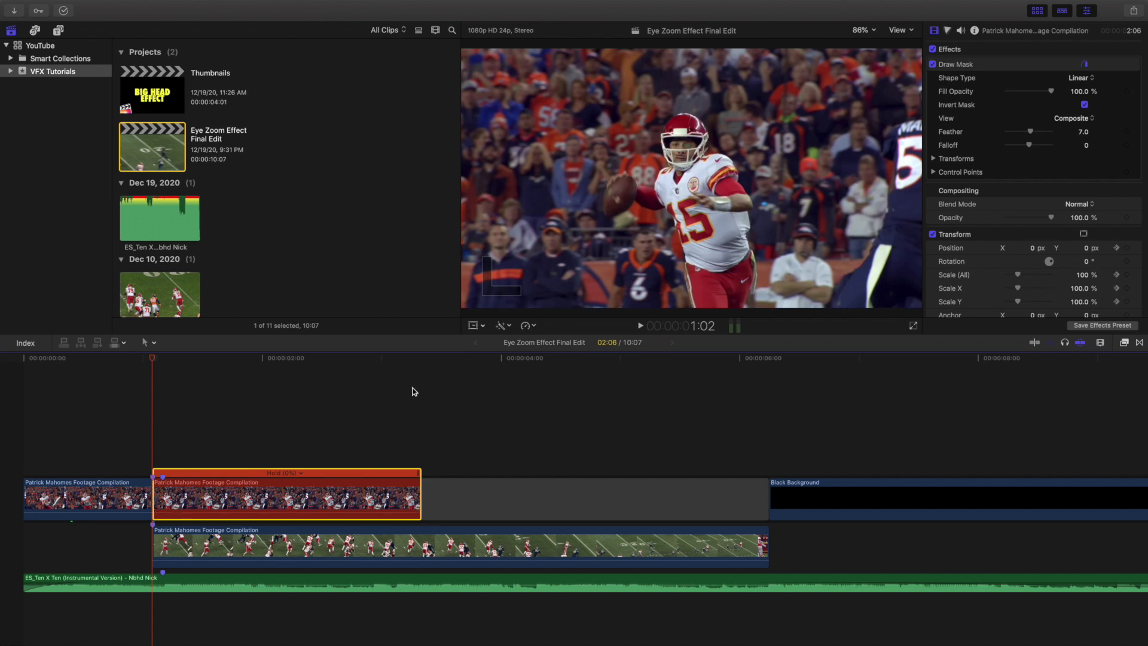
{"action": "left_click", "coordinate": [534, 325]}
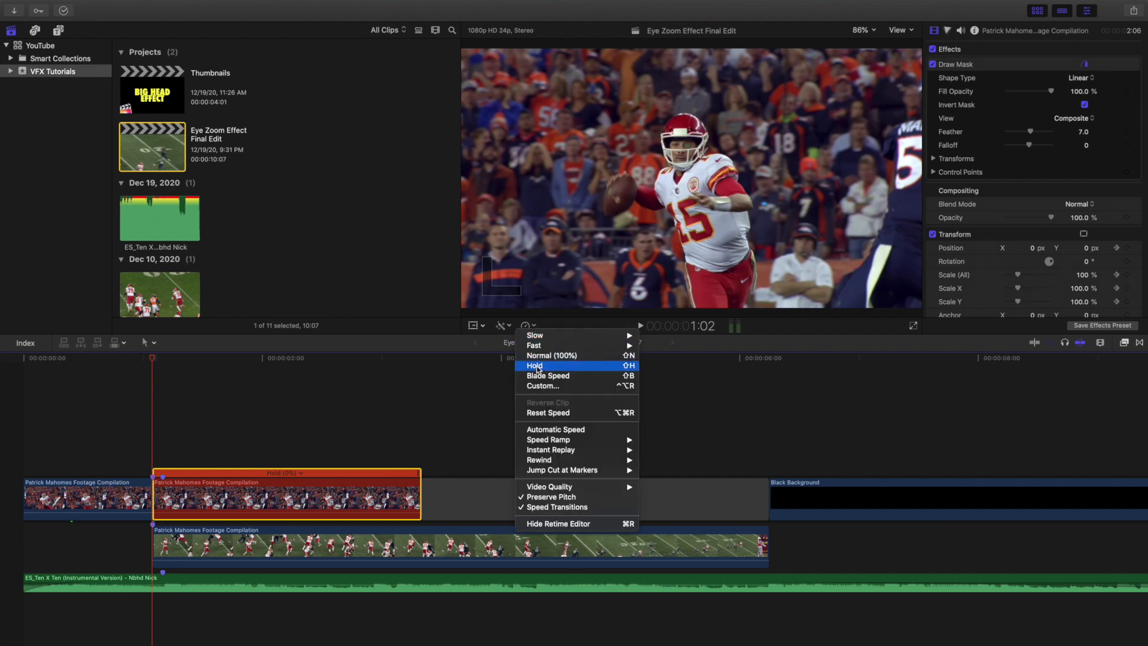
{"action": "left_click", "coordinate": [500, 345]}
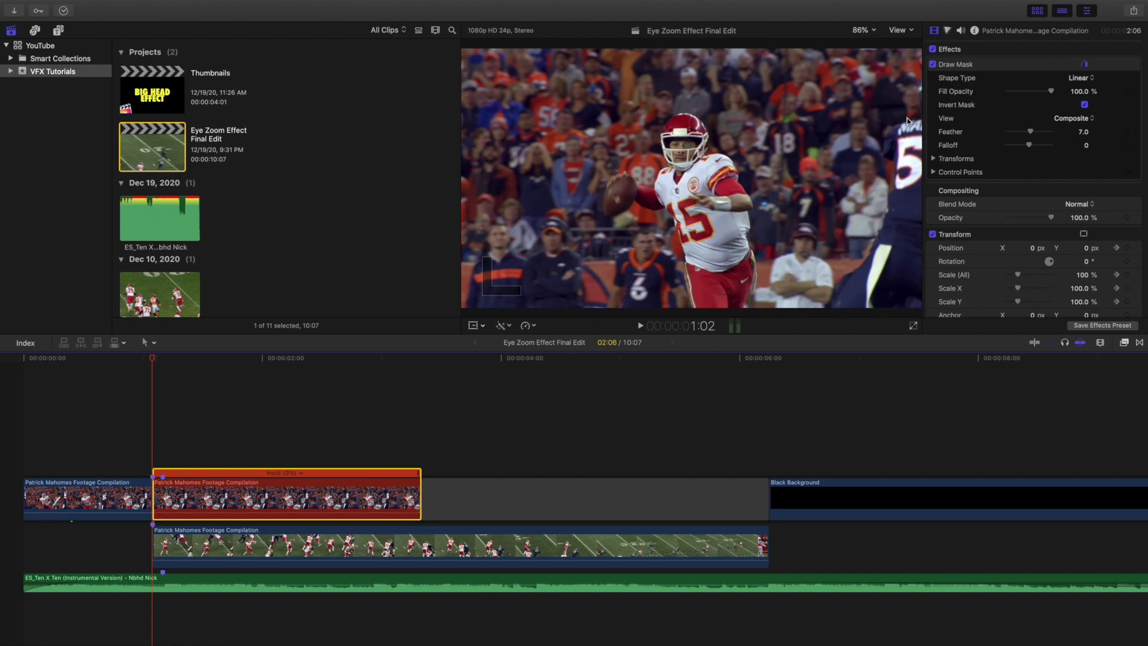
- Browse the Masks effects category, then select the clip's Draw Mask effect
{"action": "left_click", "coordinate": [1124, 342]}
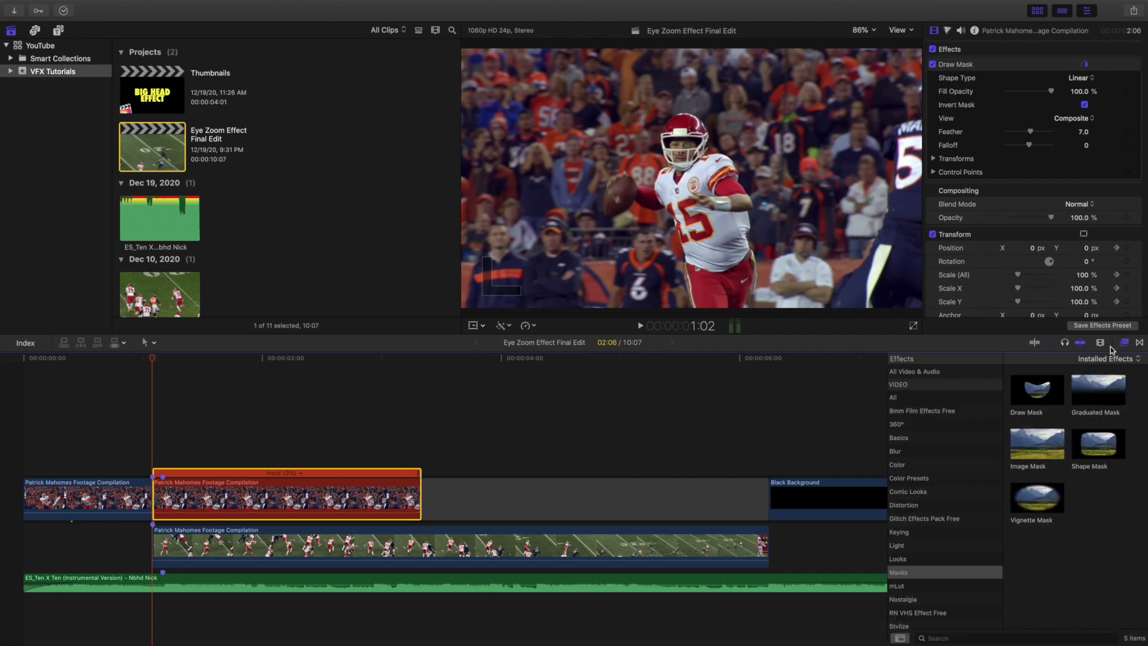
{"action": "left_click", "coordinate": [913, 571]}
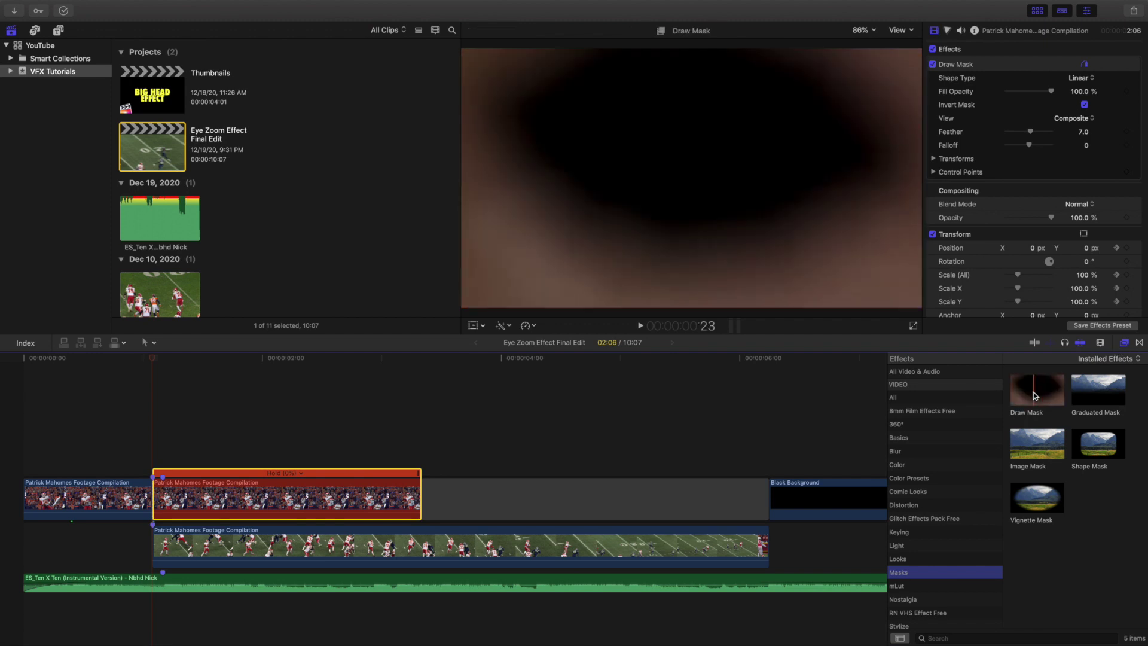
{"action": "left_click", "coordinate": [1124, 343]}
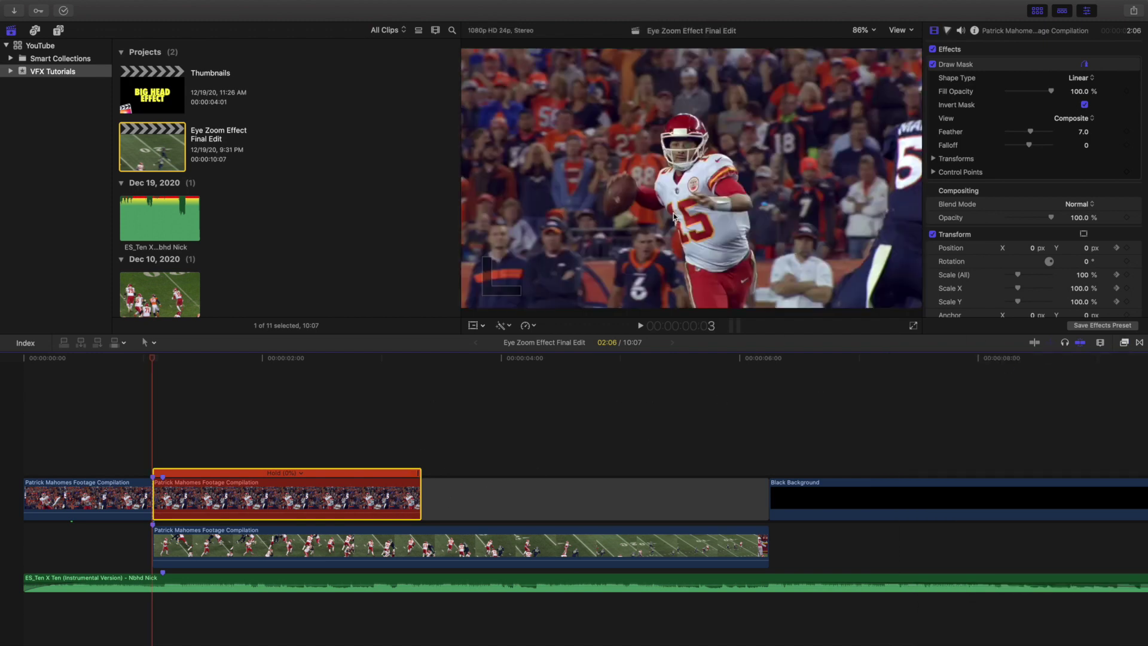
{"action": "left_click", "coordinate": [989, 64]}
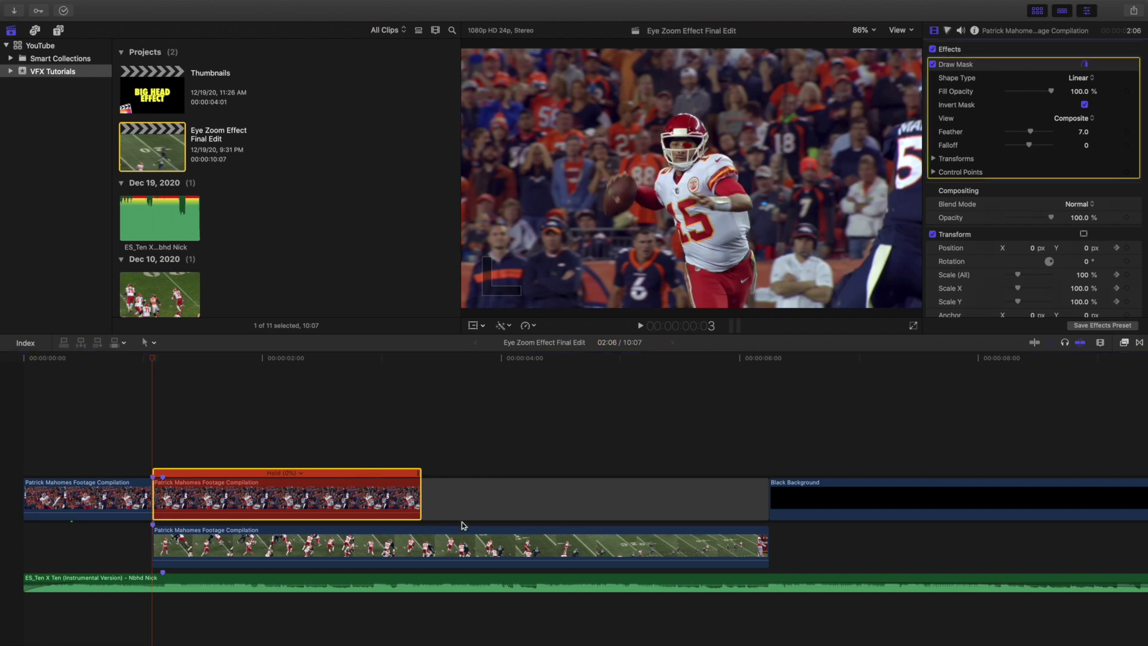
- Disable the lower field footage clip and reselect the red hold clip
{"action": "left_click", "coordinate": [446, 545]}
{"action": "key", "text": "v"}
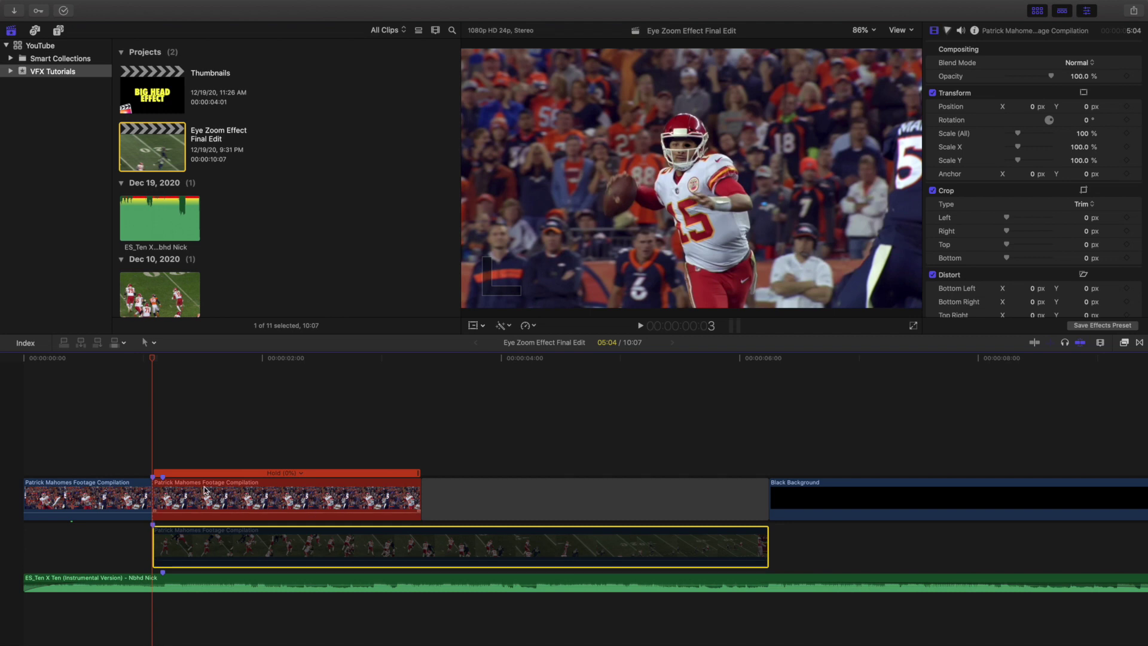
{"action": "left_click", "coordinate": [179, 501]}
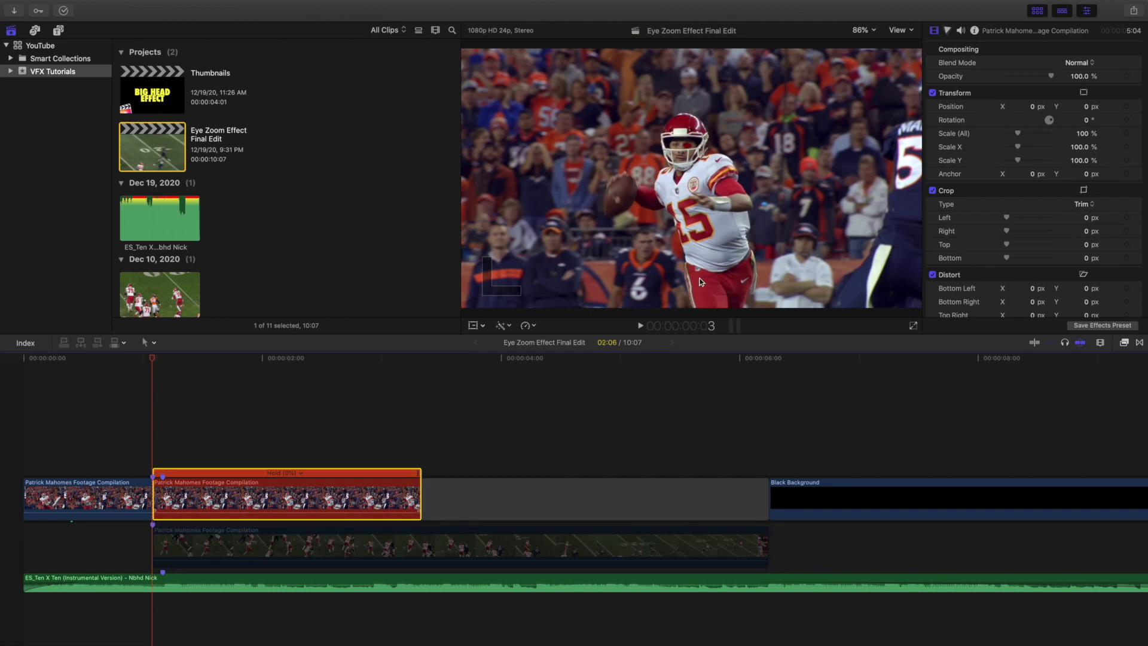
{"action": "left_click", "coordinate": [859, 29]}
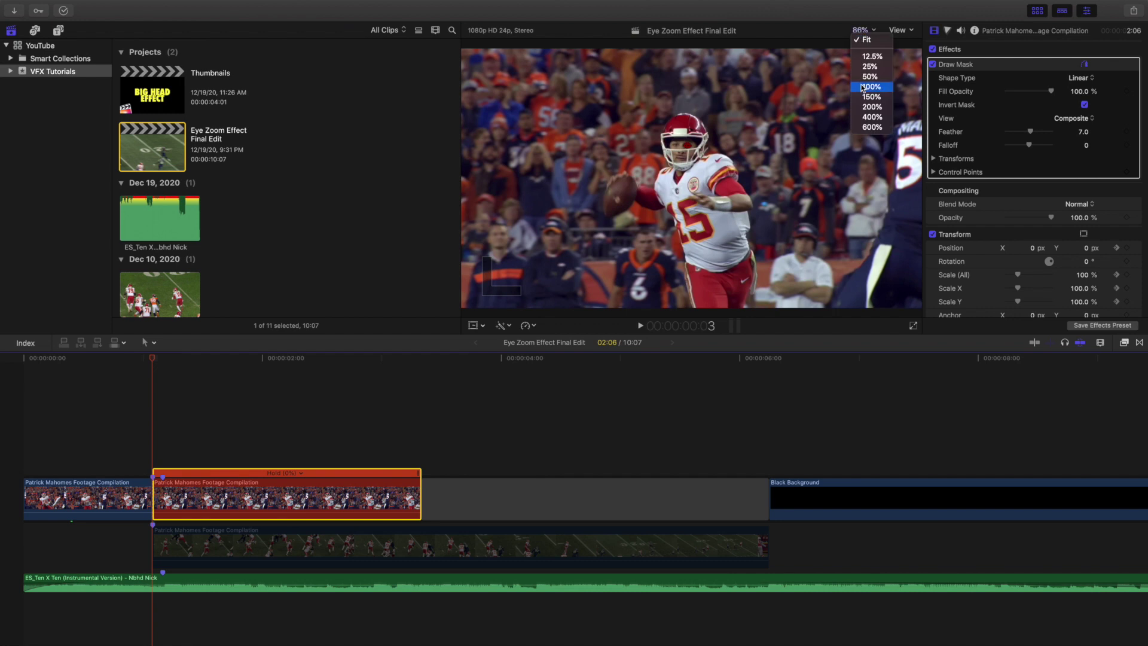
- Inspect the eye mask at 600% zoom, then fit the frame and set 100% start keyframes
{"action": "left_click", "coordinate": [862, 123]}
{"action": "left_click_drag", "start_coordinate": [901, 180], "coordinate": [900, 181]}
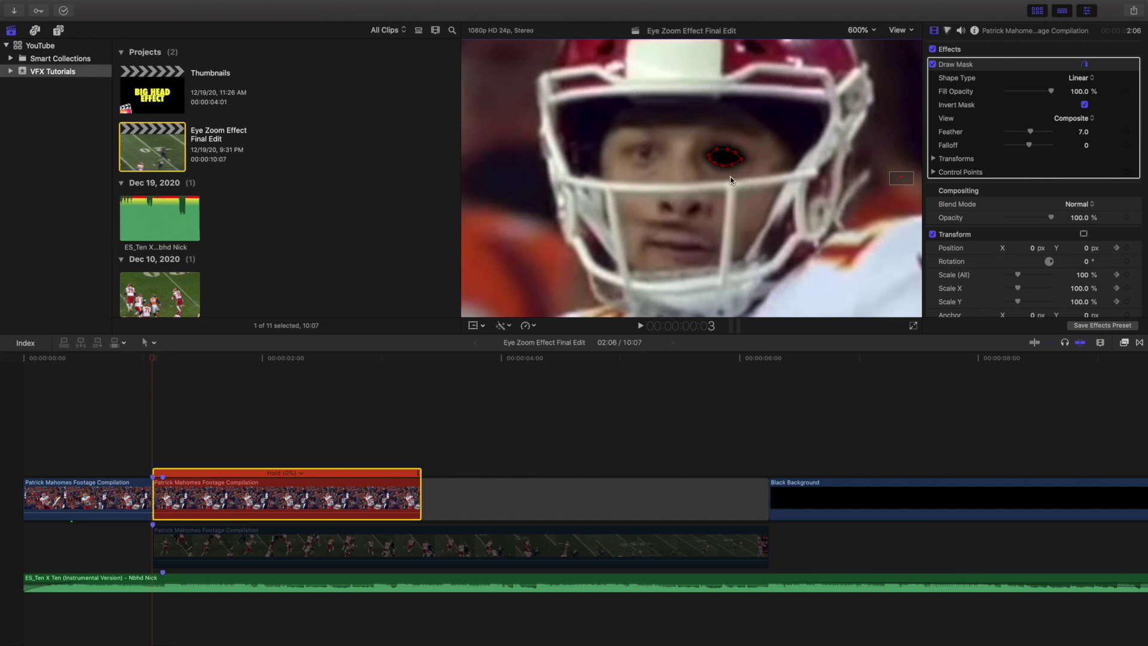
{"action": "left_click", "coordinate": [976, 236]}
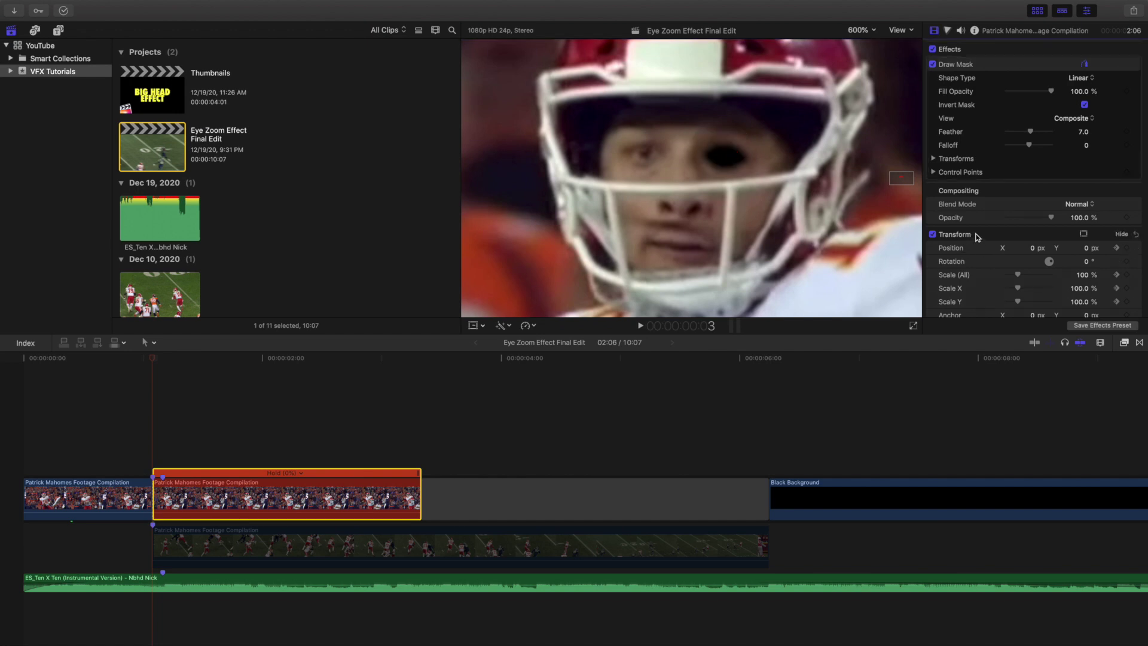
{"action": "left_click", "coordinate": [991, 69]}
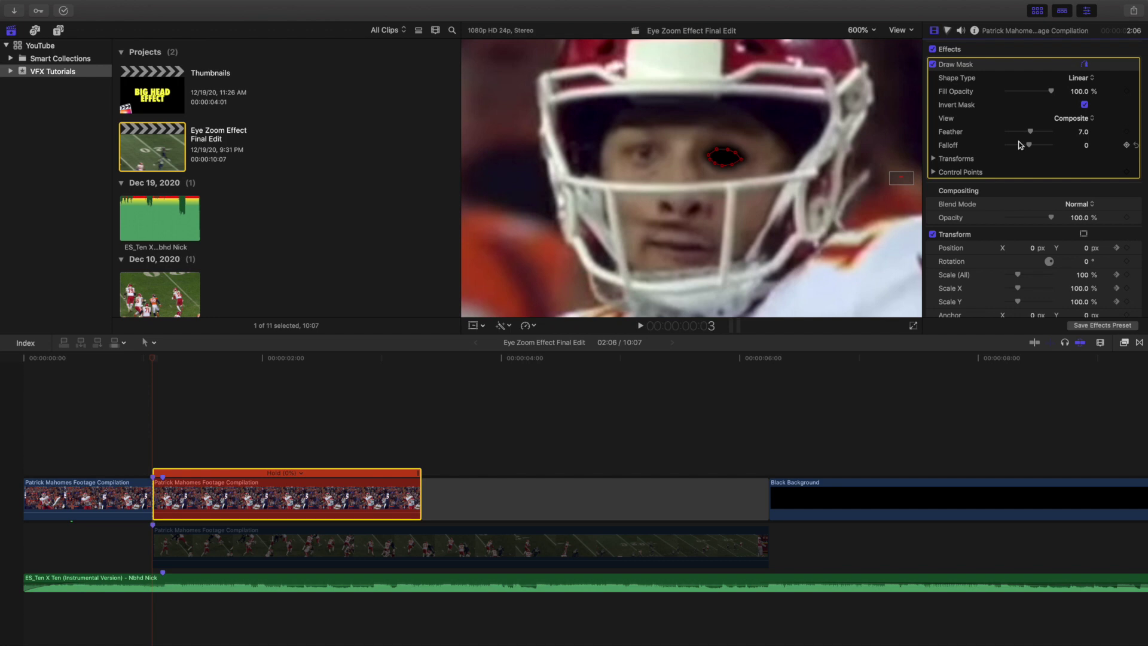
{"action": "left_click", "coordinate": [863, 37]}
{"action": "left_click", "coordinate": [863, 41]}
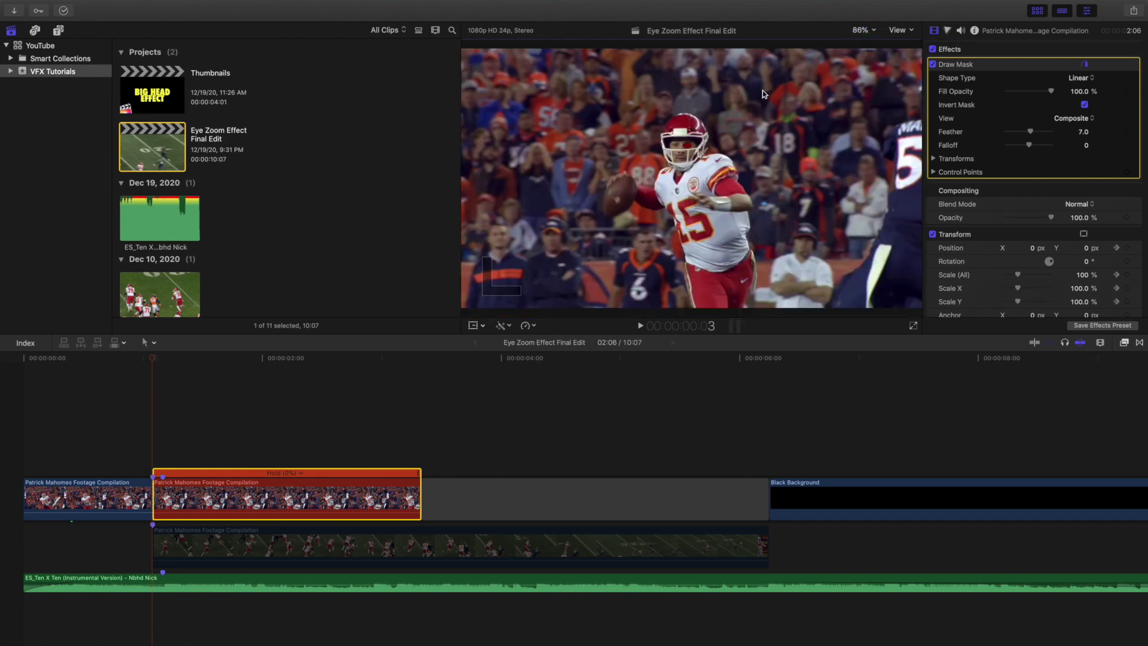
{"action": "left_click", "coordinate": [162, 450]}
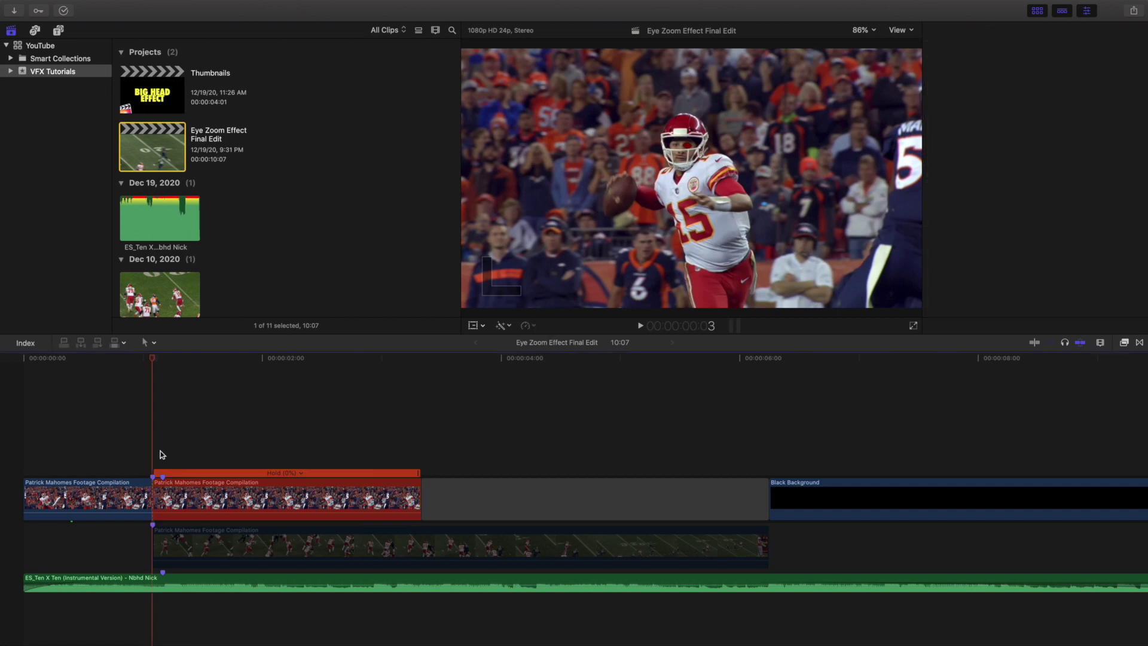
- Place the playhead on the hold clip's last frame and select the clip there
{"action": "left_click", "coordinate": [163, 500]}
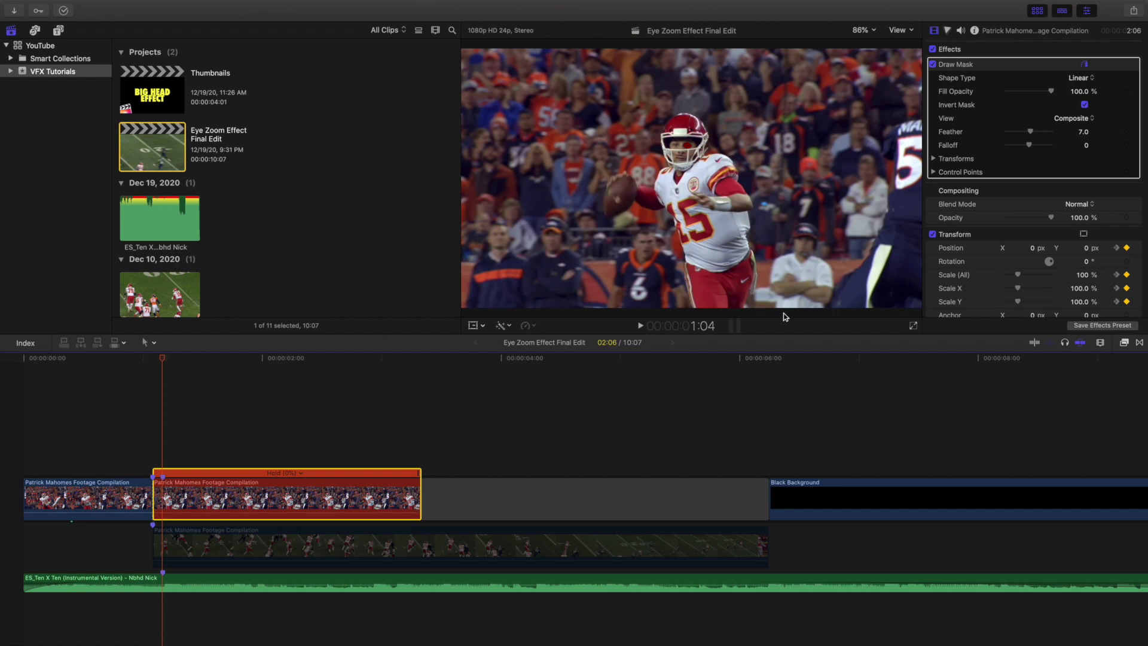
{"action": "scroll", "coordinate": [976, 255], "scroll_direction": "down", "scroll_amount": 3}
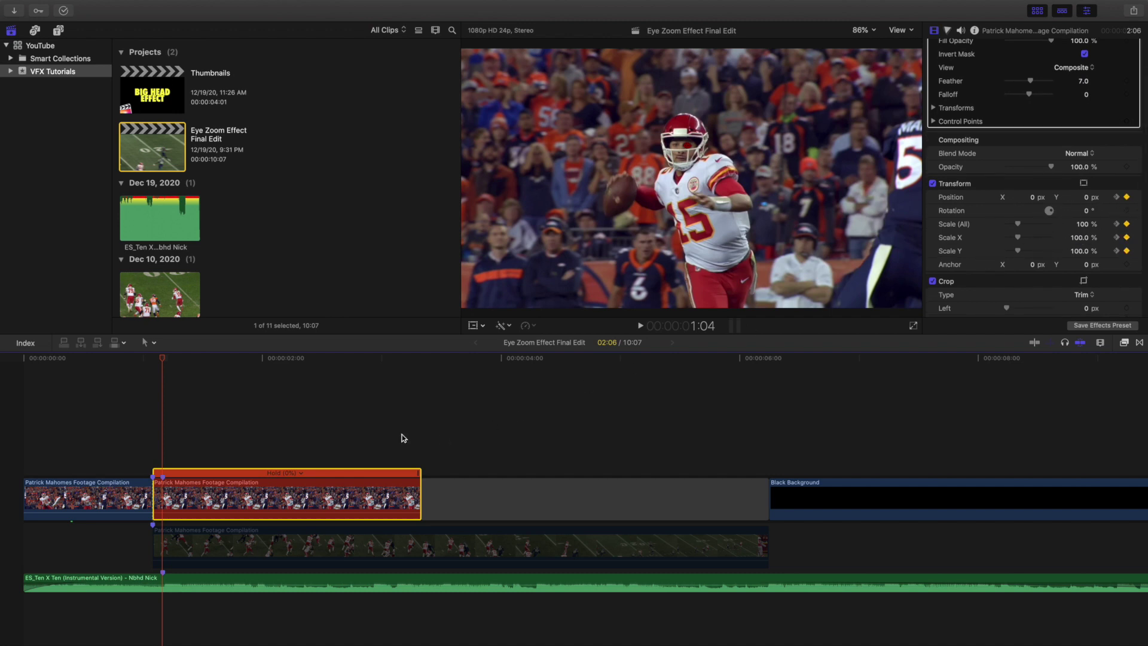
{"action": "left_click", "coordinate": [419, 445]}
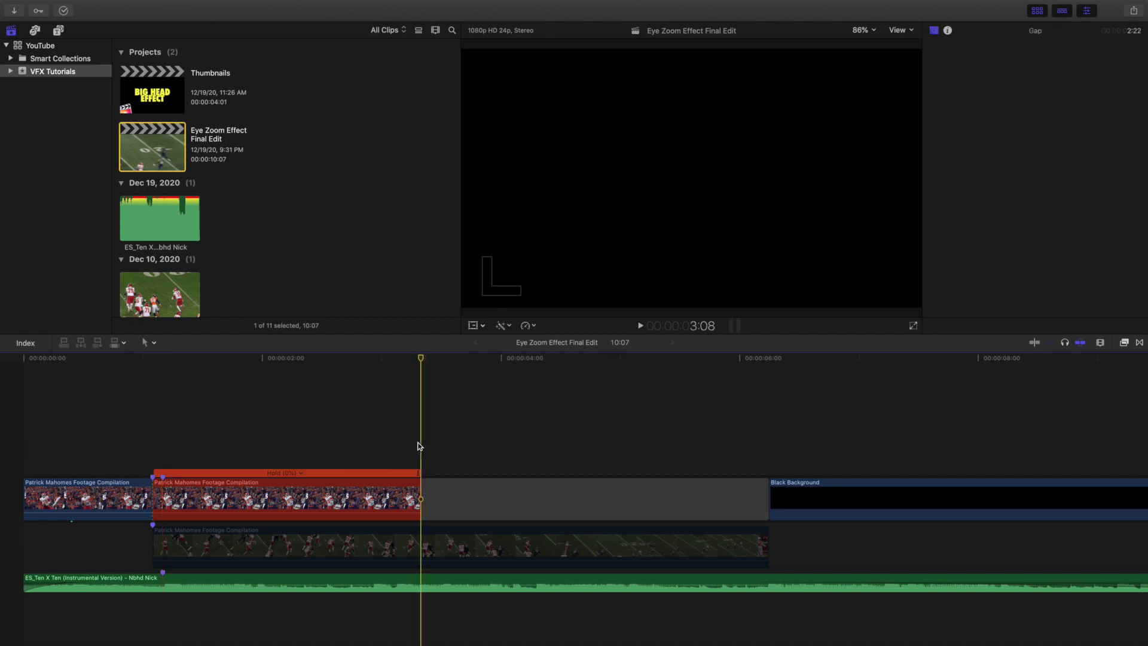
{"action": "key", "text": "Left"}
{"action": "left_click", "coordinate": [394, 504]}
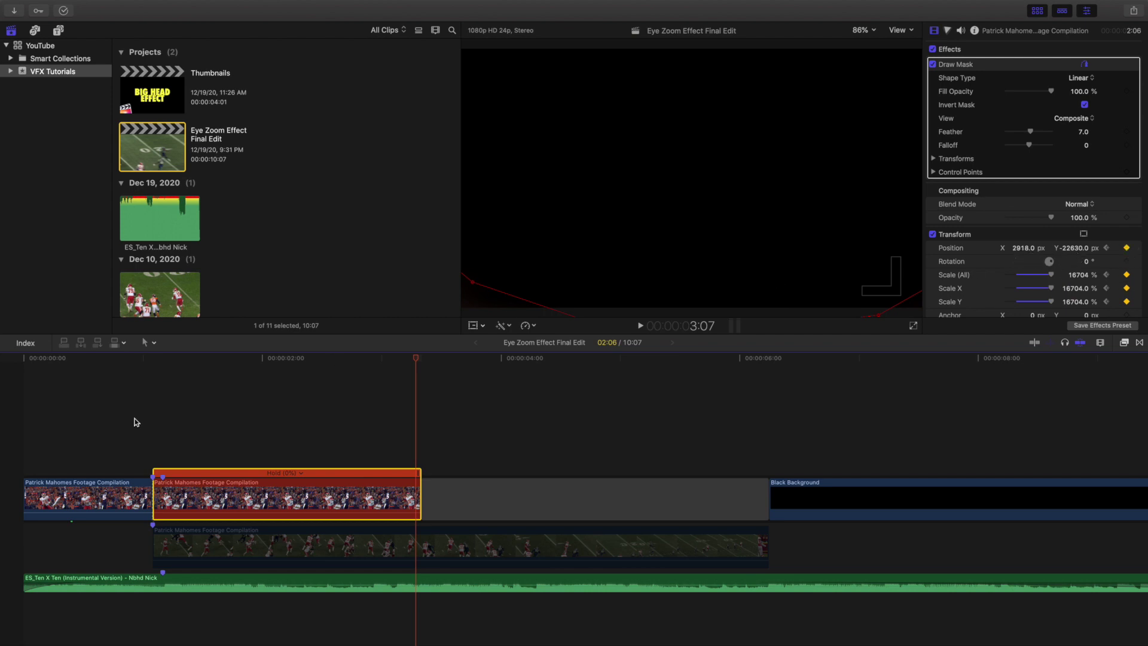
{"action": "left_click", "coordinate": [158, 443]}
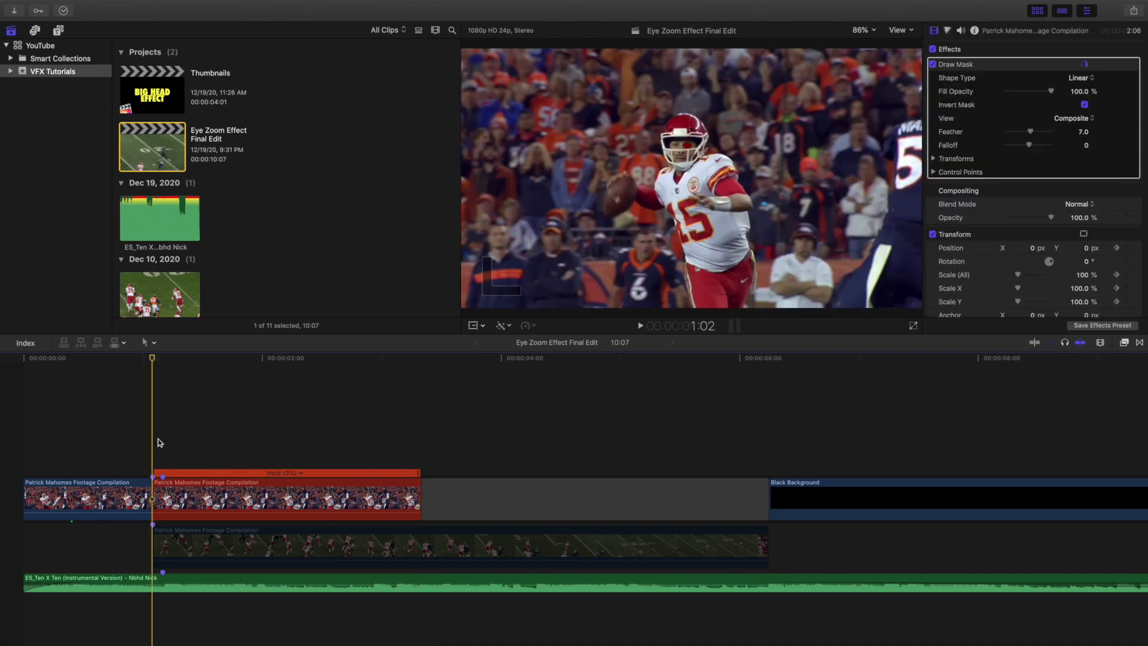
{"action": "left_click", "coordinate": [989, 234]}
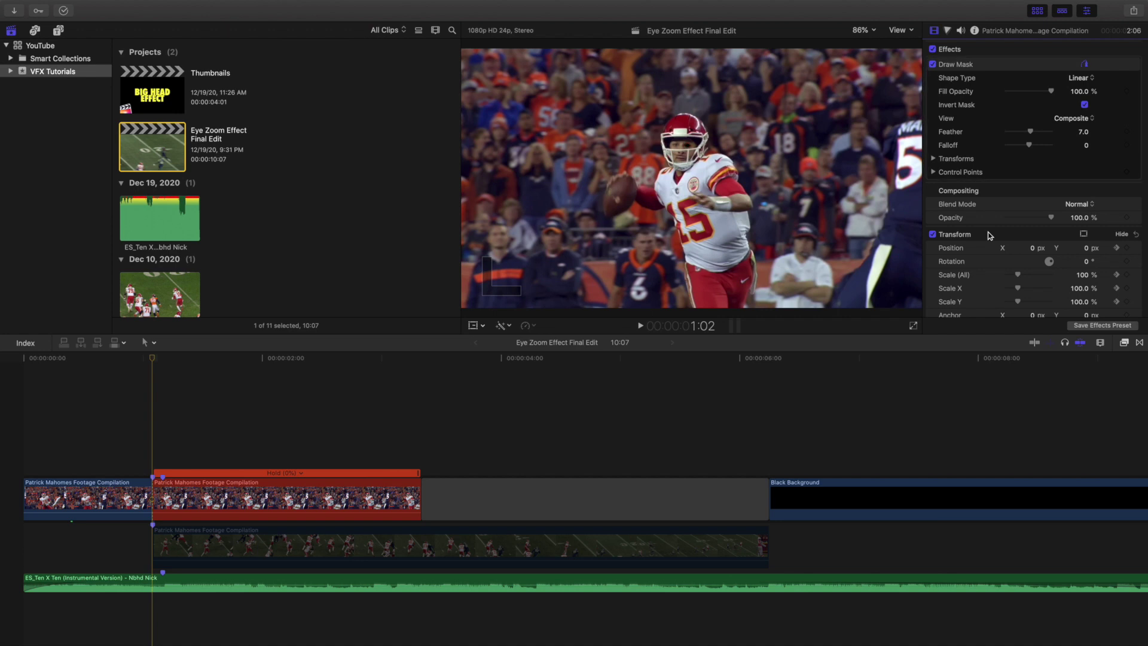
{"action": "key", "text": "Right"}
{"action": "key", "text": "Right"}
{"action": "key", "text": "Right"}
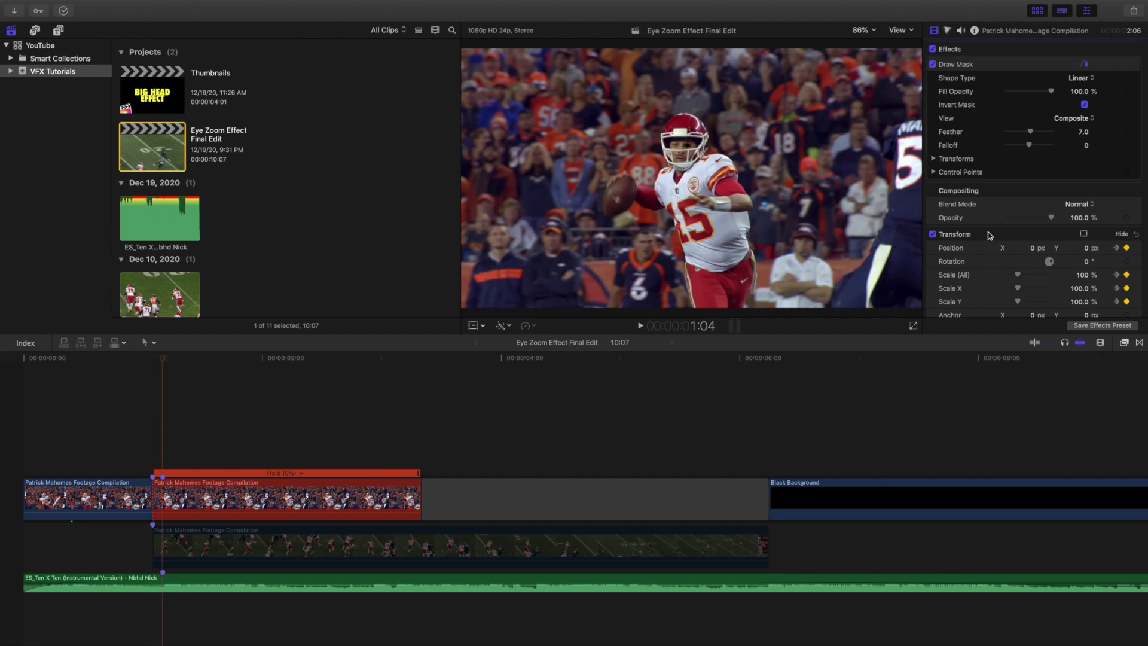
{"action": "key", "text": "Right"}
{"action": "left_click", "coordinate": [153, 451]}
{"action": "key", "text": "Up"}
{"action": "key", "text": "Right"}
{"action": "key", "text": "Right"}
{"action": "key", "text": "Right"}
{"action": "key", "text": "Right"}
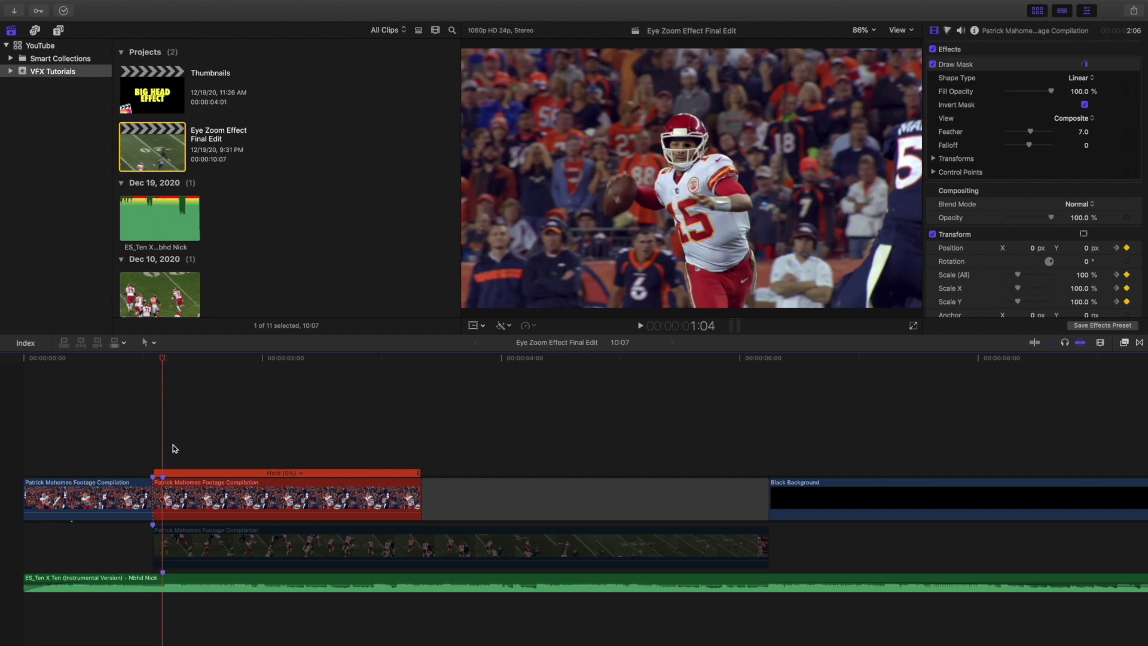
{"action": "key", "text": "Right"}
{"action": "key", "text": "Right"}
{"action": "key", "text": "Right"}
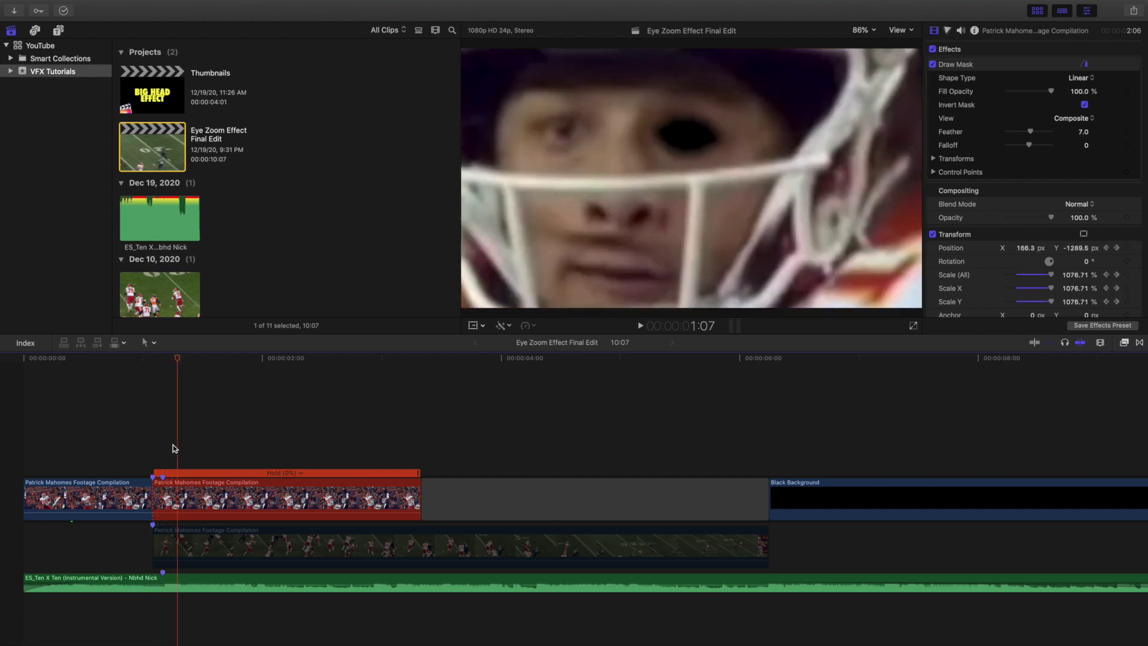
{"action": "key", "text": "Right"}
{"action": "key", "text": "Right"}
{"action": "key", "text": "Right"}
{"action": "key", "text": "Right"}
{"action": "key", "text": "Right"}
{"action": "key", "text": "Right"}
{"action": "key", "text": "Right"}
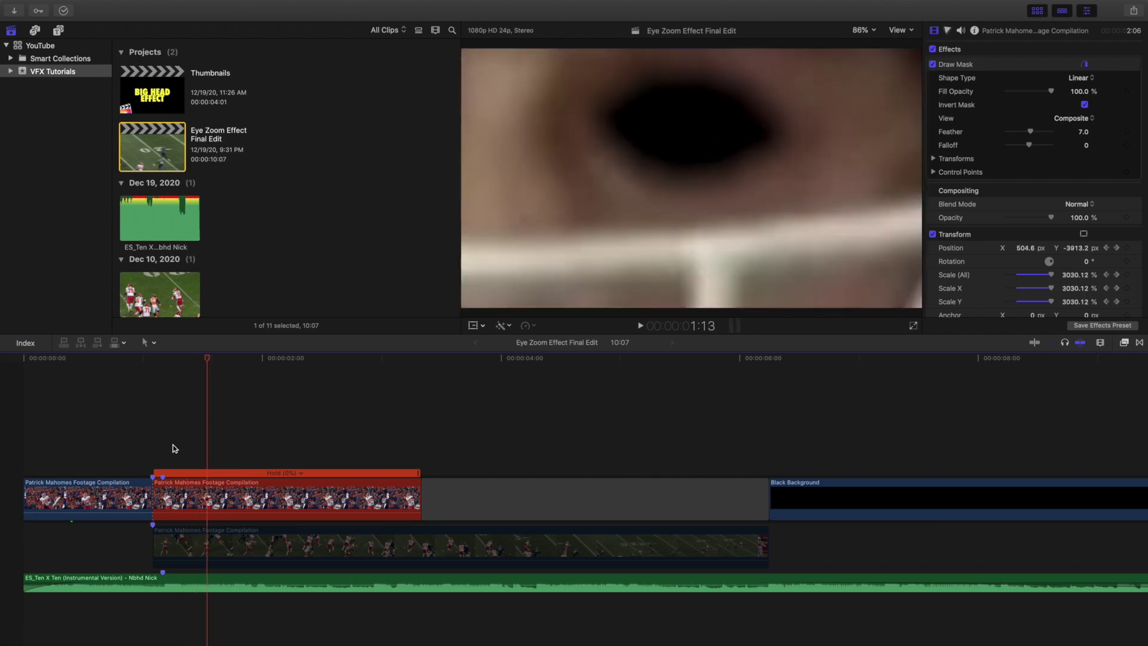
{"action": "key", "text": "Right"}
{"action": "key", "text": "Right"}
{"action": "key", "text": "Right"}
{"action": "key", "text": "Right"}
{"action": "key", "text": "Right"}
{"action": "key", "text": "Right"}
{"action": "key", "text": "Right"}
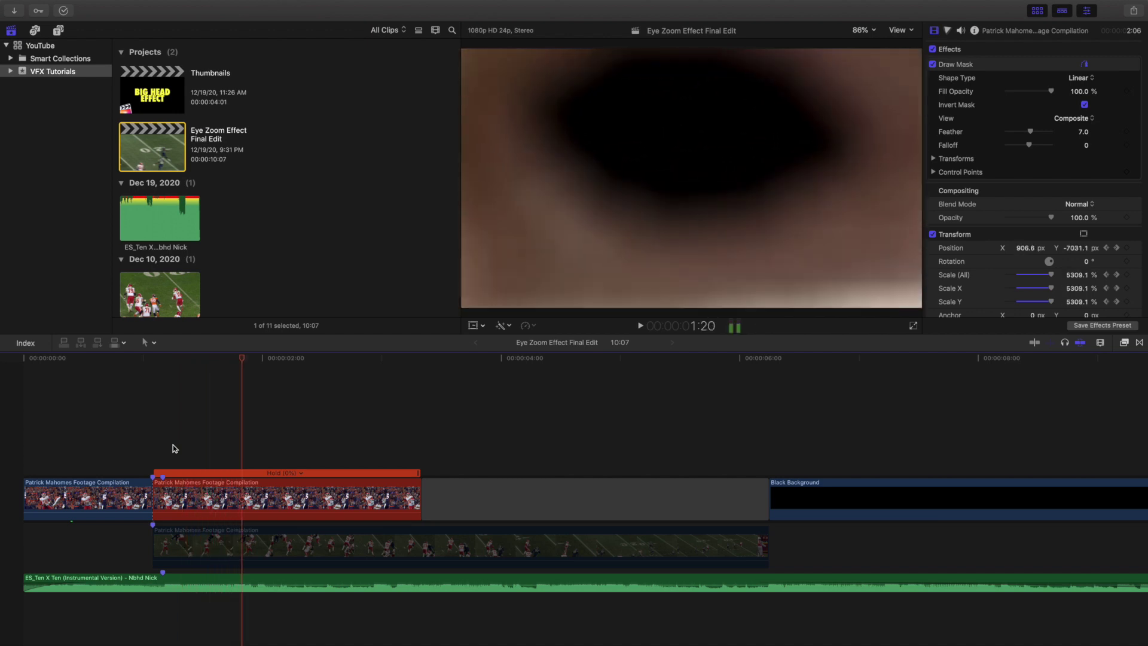
{"action": "key", "text": "Right"}
{"action": "key", "text": "Right"}
{"action": "key", "text": "Right"}
{"action": "key", "text": "Right"}
{"action": "key", "text": "Right"}
{"action": "key", "text": "Right"}
{"action": "key", "text": "Right"}
{"action": "key", "text": "Right"}
{"action": "key", "text": "Right"}
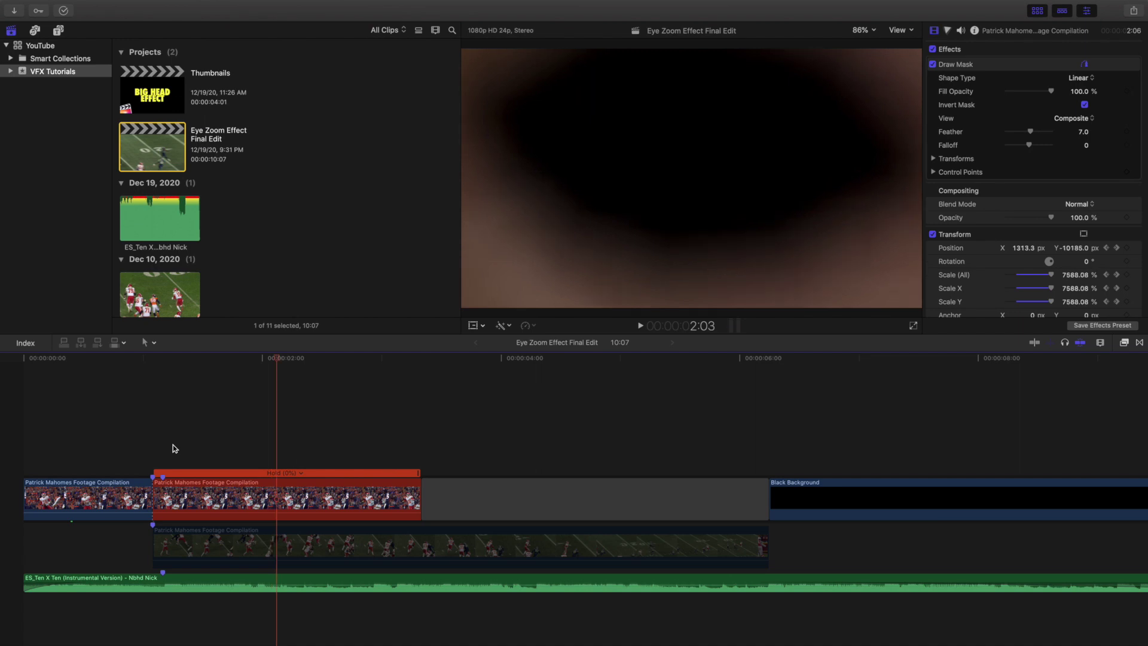
{"action": "key", "text": "Right"}
{"action": "key", "text": "Right"}
{"action": "key", "text": "Right"}
{"action": "key", "text": "Right"}
{"action": "key", "text": "Right"}
{"action": "key", "text": "Right"}
{"action": "key", "text": "Right"}
{"action": "key", "text": "Right"}
{"action": "key", "text": "Right"}
{"action": "key", "text": "Right"}
{"action": "key", "text": "Right"}
{"action": "key", "text": "Right"}
{"action": "key", "text": "Right"}
{"action": "key", "text": "Right"}
{"action": "key", "text": "Right"}
{"action": "key", "text": "Right"}
{"action": "key", "text": "Right"}
{"action": "key", "text": "Right"}
{"action": "key", "text": "Right"}
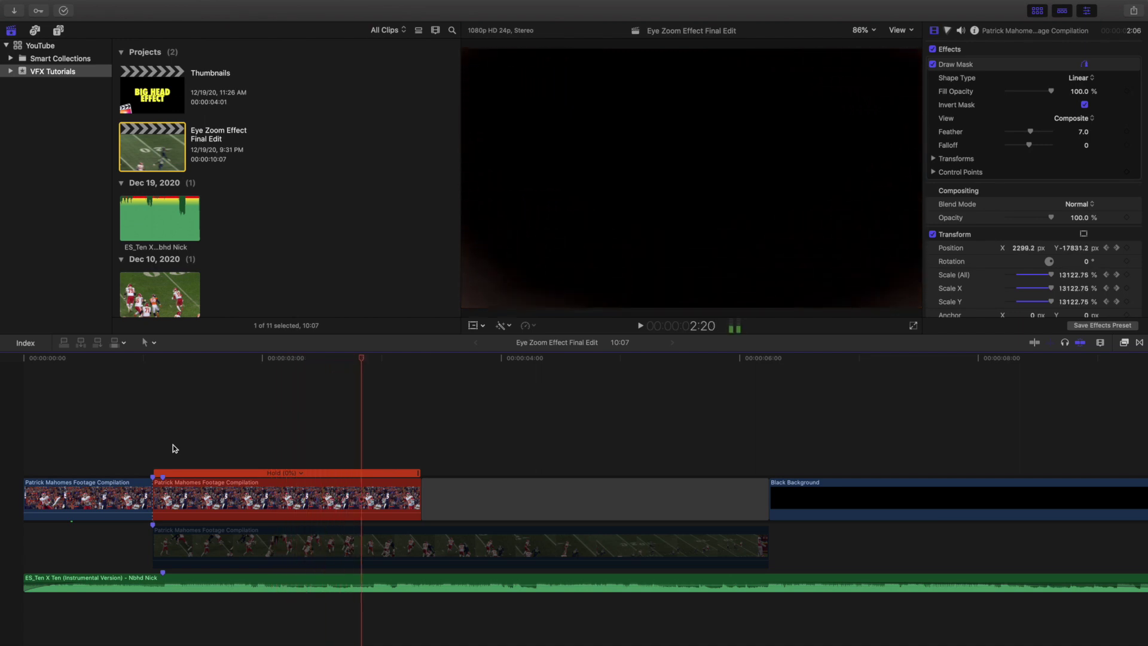
{"action": "key", "text": "Right"}
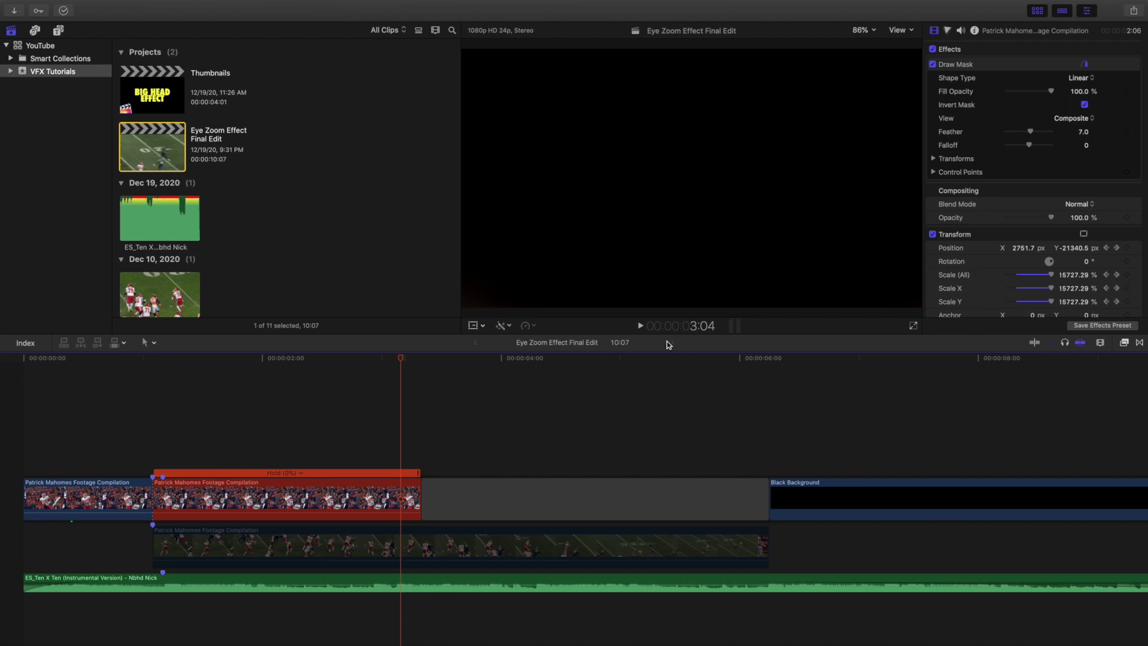
{"action": "key", "text": "Right"}
{"action": "key", "text": "Right"}
{"action": "key", "text": "Left"}
{"action": "key", "text": "Left"}
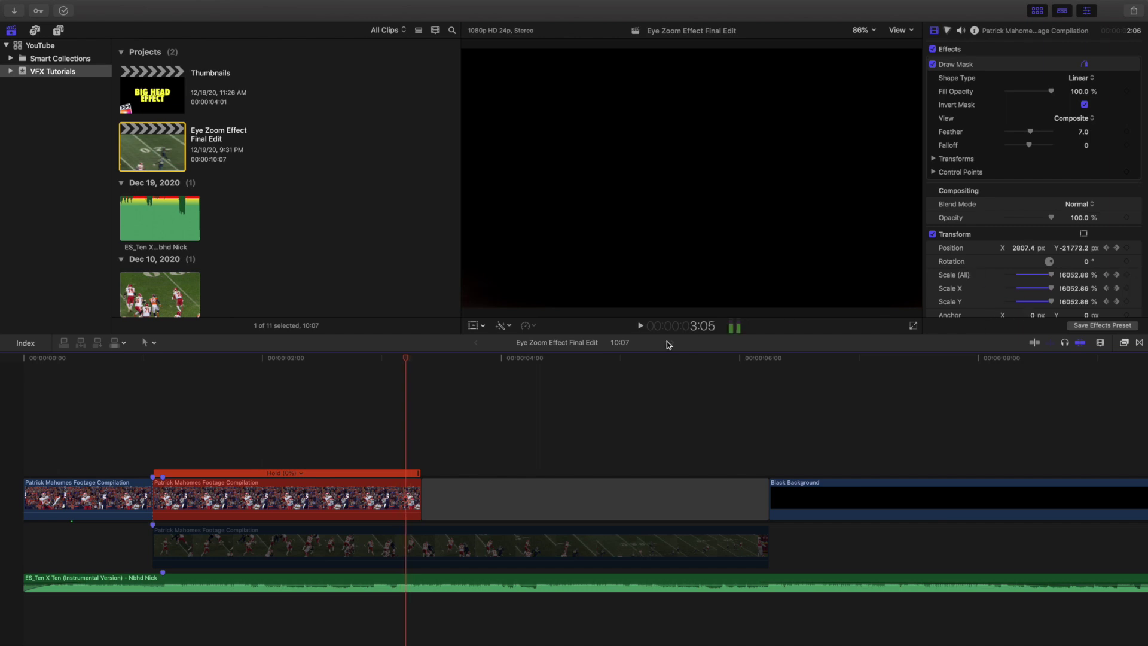
{"action": "key", "text": "Left"}
{"action": "key", "text": "Left"}
{"action": "key", "text": "Left"}
{"action": "key", "text": "Left"}
{"action": "key", "text": "Left"}
{"action": "key", "text": "Left"}
{"action": "key", "text": "Left"}
{"action": "key", "text": "Left"}
{"action": "key", "text": "Left"}
{"action": "key", "text": "Left"}
{"action": "key", "text": "Left"}
{"action": "key", "text": "Left"}
{"action": "key", "text": "Left"}
{"action": "key", "text": "Left"}
{"action": "key", "text": "Left"}
{"action": "key", "text": "Left"}
{"action": "key", "text": "Left"}
{"action": "key", "text": "Left"}
{"action": "key", "text": "Left"}
{"action": "key", "text": "Left"}
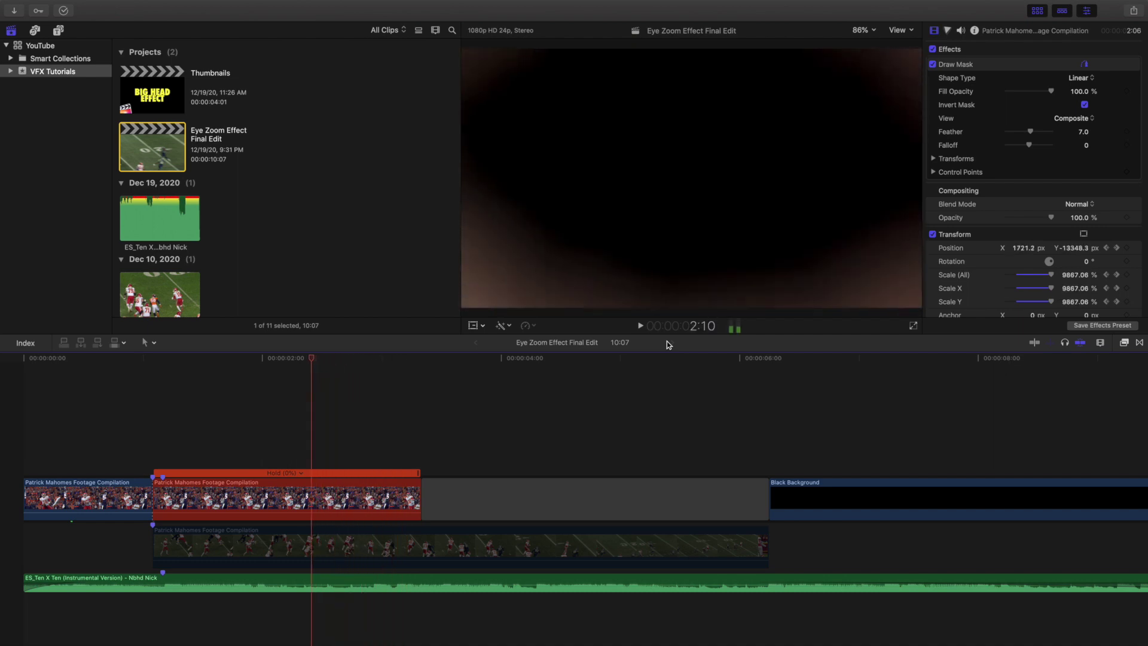
{"action": "key", "text": "Left"}
{"action": "key", "text": "Left"}
{"action": "key", "text": "Left"}
{"action": "key", "text": "Left"}
{"action": "key", "text": "Left"}
{"action": "key", "text": "Left"}
{"action": "key", "text": "Left"}
{"action": "key", "text": "Left"}
{"action": "key", "text": "Left"}
{"action": "key", "text": "Left"}
{"action": "key", "text": "Left"}
{"action": "key", "text": "Left"}
{"action": "key", "text": "Left"}
{"action": "key", "text": "Left"}
{"action": "key", "text": "Left"}
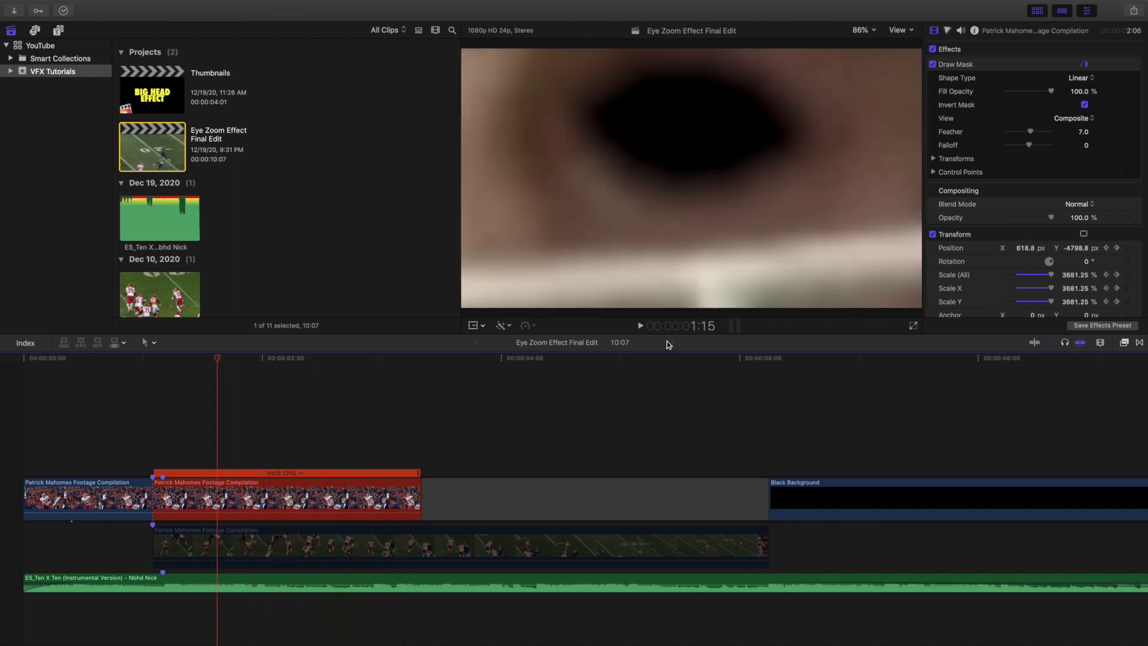
{"action": "key", "text": "Left"}
{"action": "key", "text": "Left"}
{"action": "key", "text": "Left"}
{"action": "key", "text": "Left"}
{"action": "key", "text": "Left"}
{"action": "key", "text": "Left"}
{"action": "key", "text": "Left"}
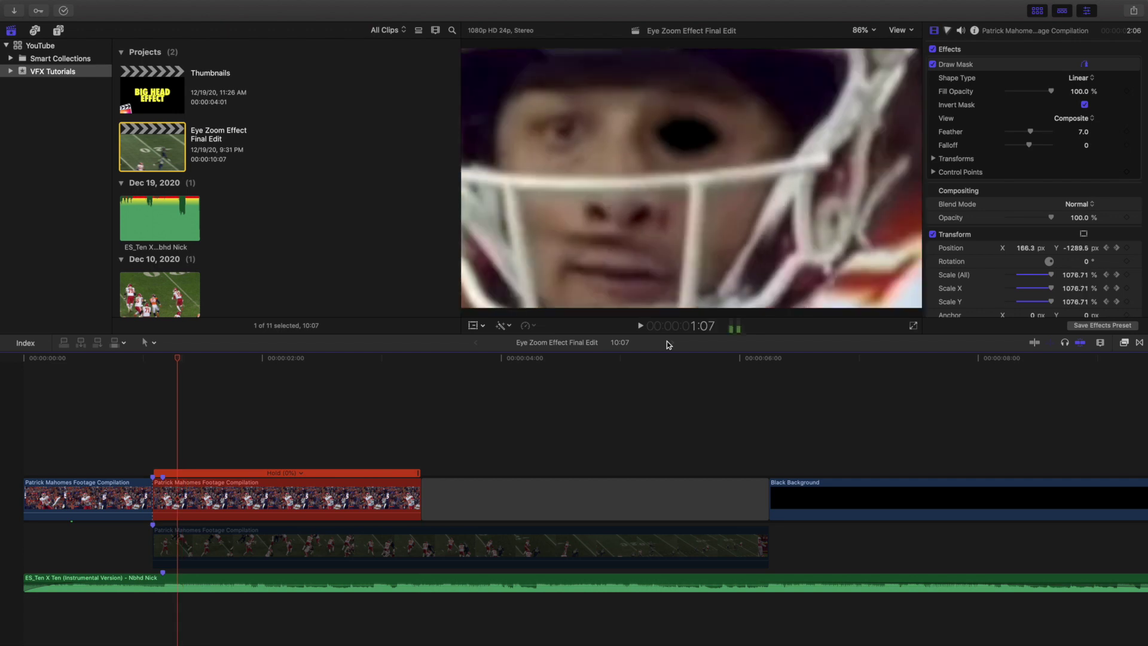
{"action": "key", "text": "Left"}
{"action": "key", "text": "Left"}
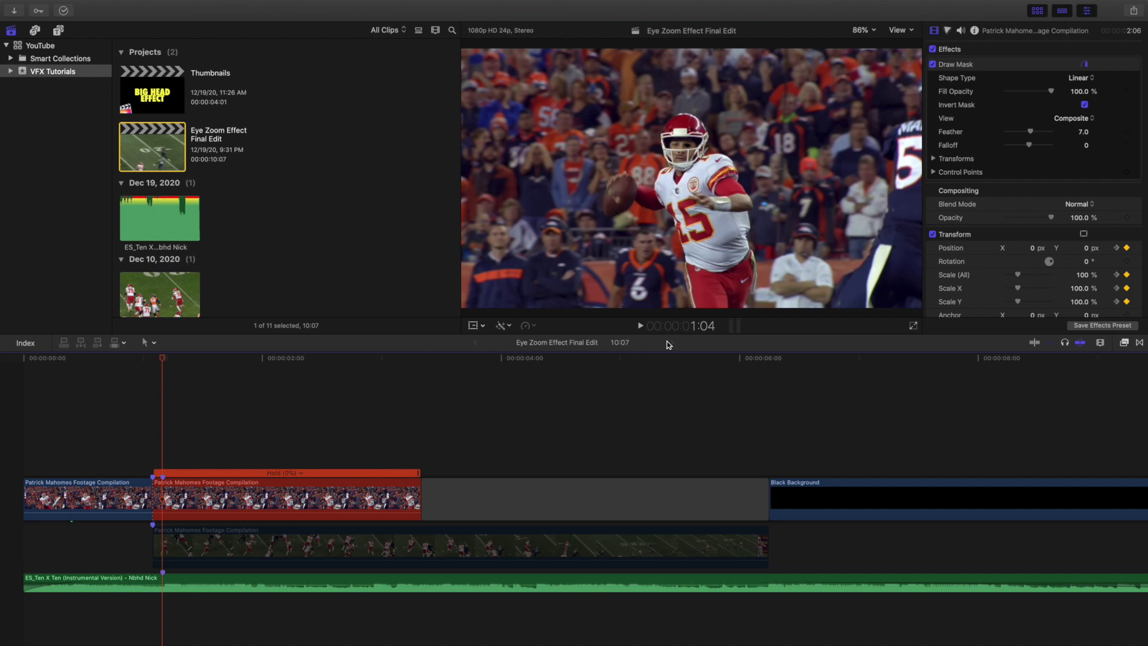
{"action": "left_click", "coordinate": [264, 424]}
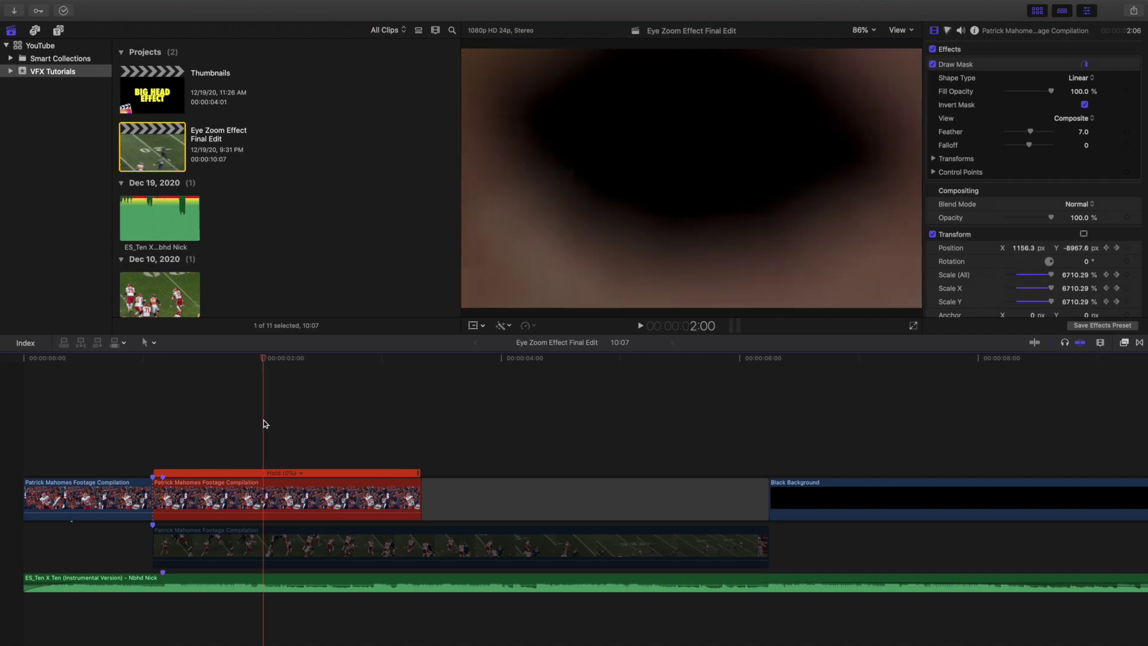
{"action": "left_click", "coordinate": [413, 453]}
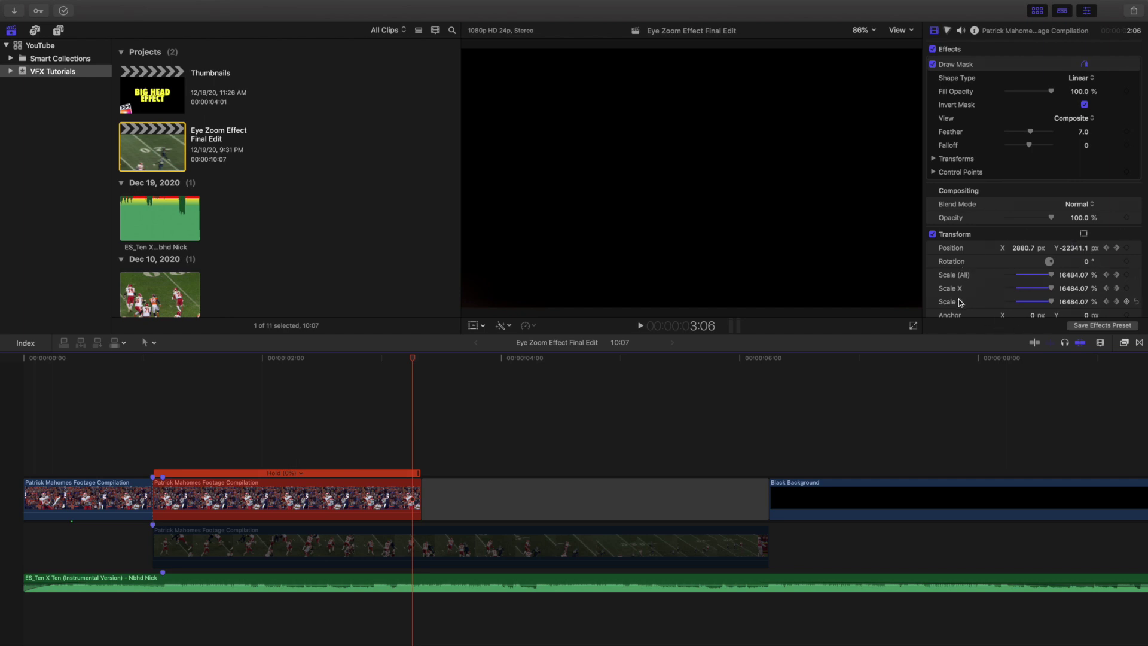
- Check the hold clip's last frame and step through the end of the zoom
{"action": "left_click", "coordinate": [160, 440]}
{"action": "left_click", "coordinate": [219, 501]}
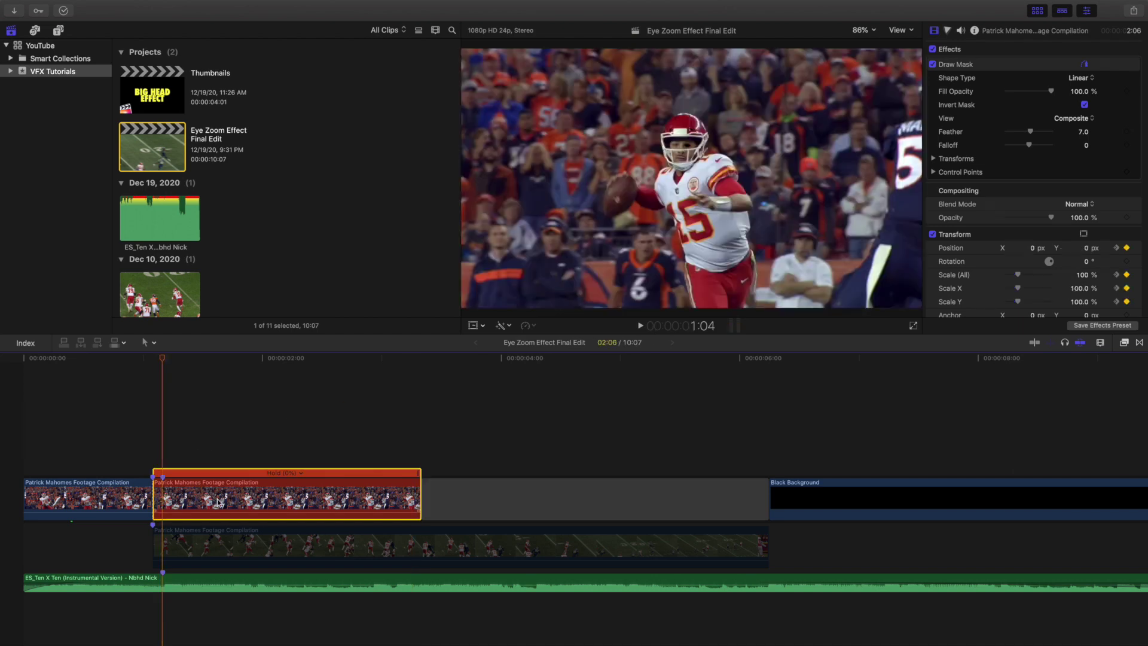
{"action": "left_click", "coordinate": [422, 448]}
{"action": "key", "text": "Left"}
{"action": "left_click", "coordinate": [393, 486]}
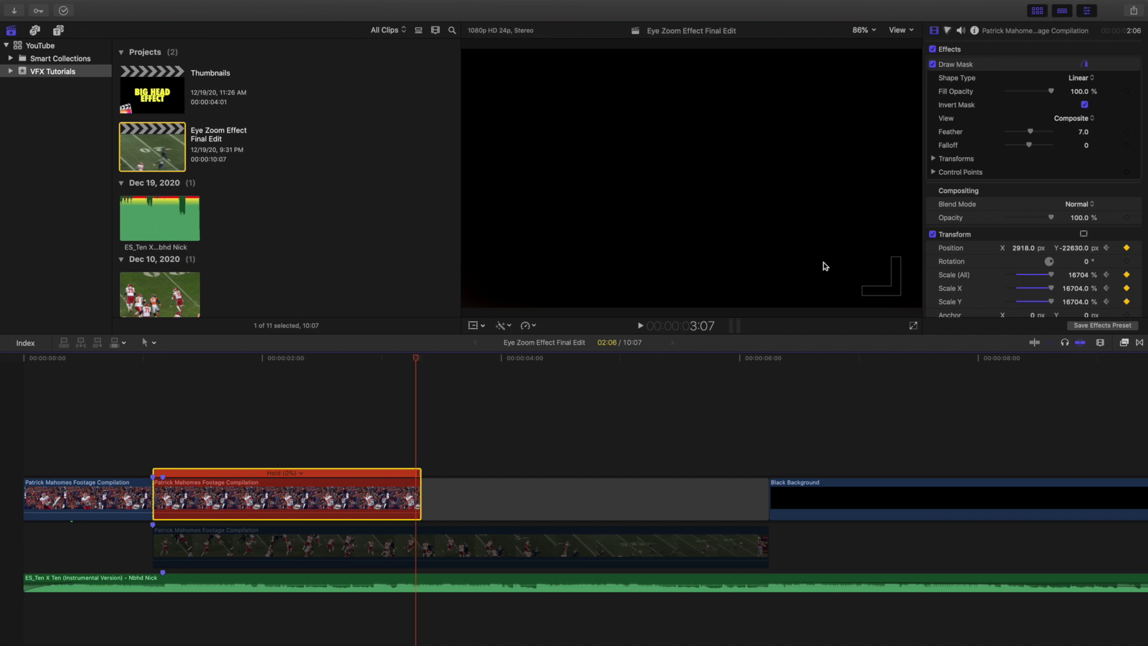
{"action": "left_click", "coordinate": [353, 430]}
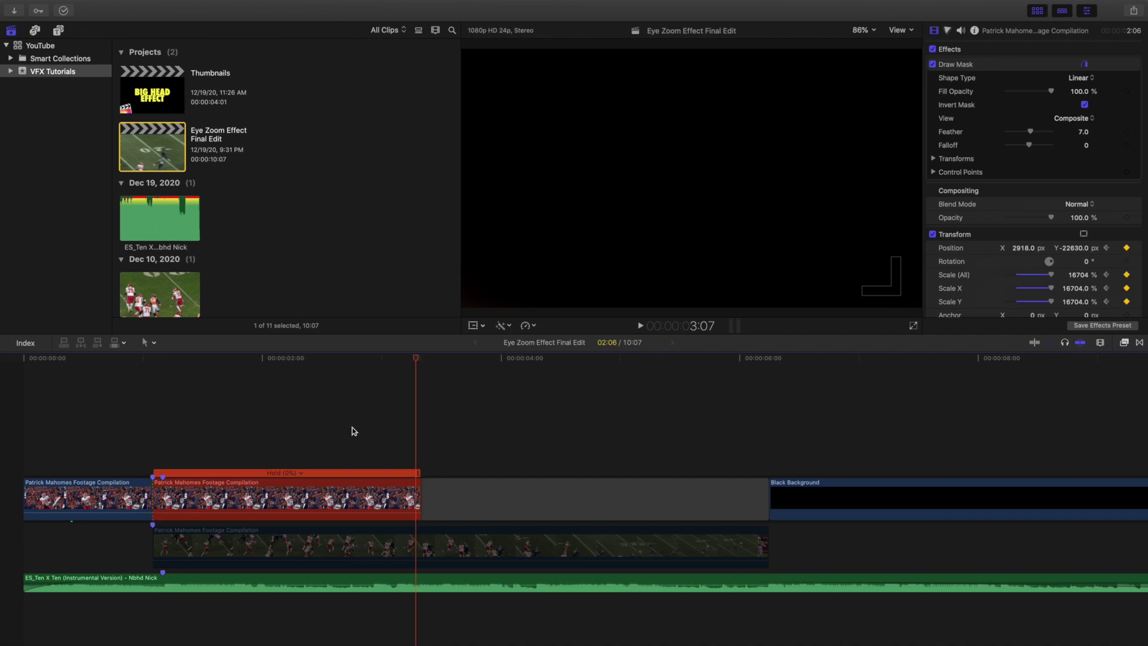
{"action": "key", "text": "Left"}
{"action": "key", "text": "Left"}
{"action": "key", "text": "Left"}
{"action": "key", "text": "Left"}
{"action": "key", "text": "Left"}
{"action": "key", "text": "Right"}
{"action": "key", "text": "Right"}
{"action": "key", "text": "Right"}
{"action": "key", "text": "Right"}
{"action": "key", "text": "Right"}
{"action": "key", "text": "Right"}
{"action": "key", "text": "Right"}
{"action": "key", "text": "Right"}
{"action": "key", "text": "Right"}
{"action": "key", "text": "Right"}
{"action": "key", "text": "Right"}
{"action": "key", "text": "Right"}
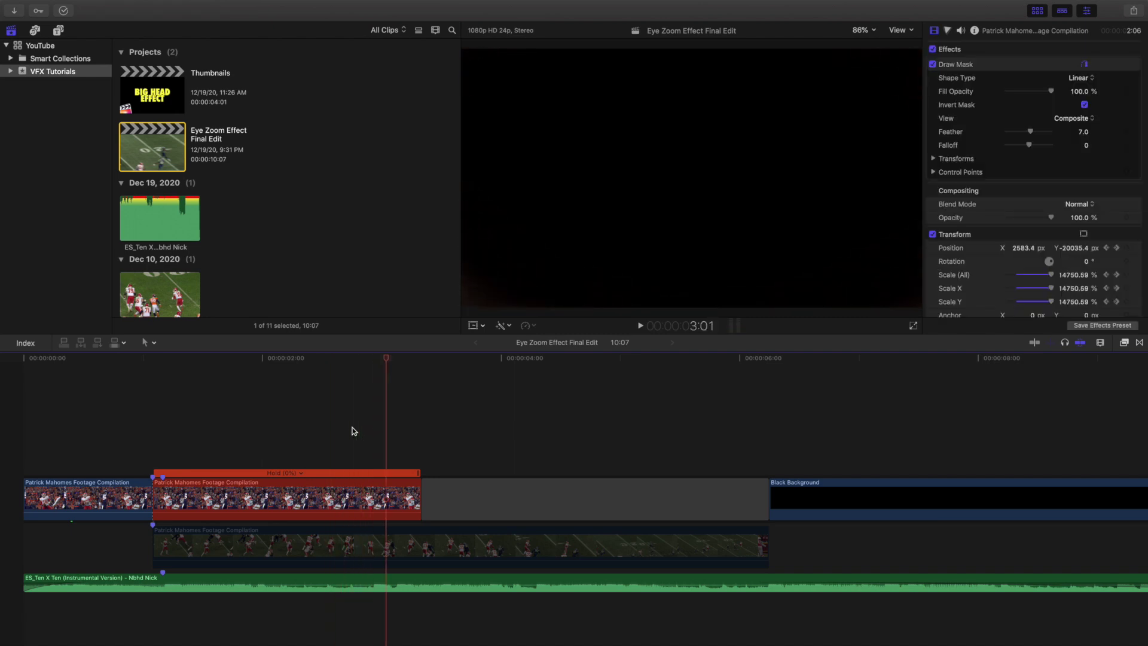
- Reselect the red hold clip at its start and inspect its Draw Mask settings
{"action": "left_click", "coordinate": [154, 451]}
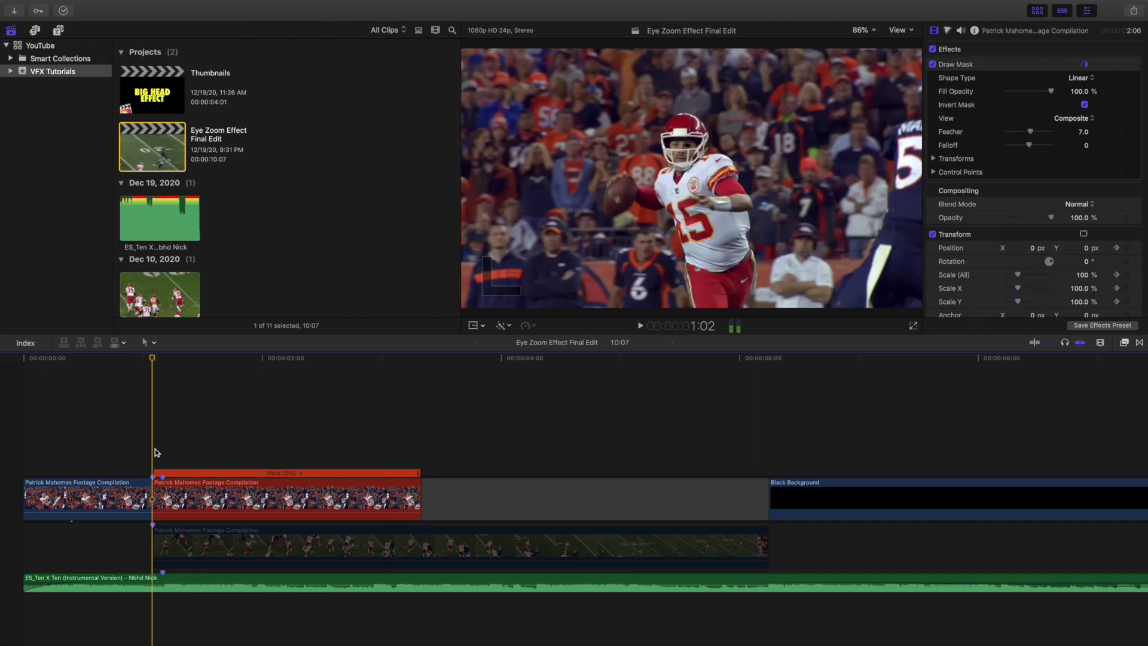
{"action": "left_click", "coordinate": [198, 490]}
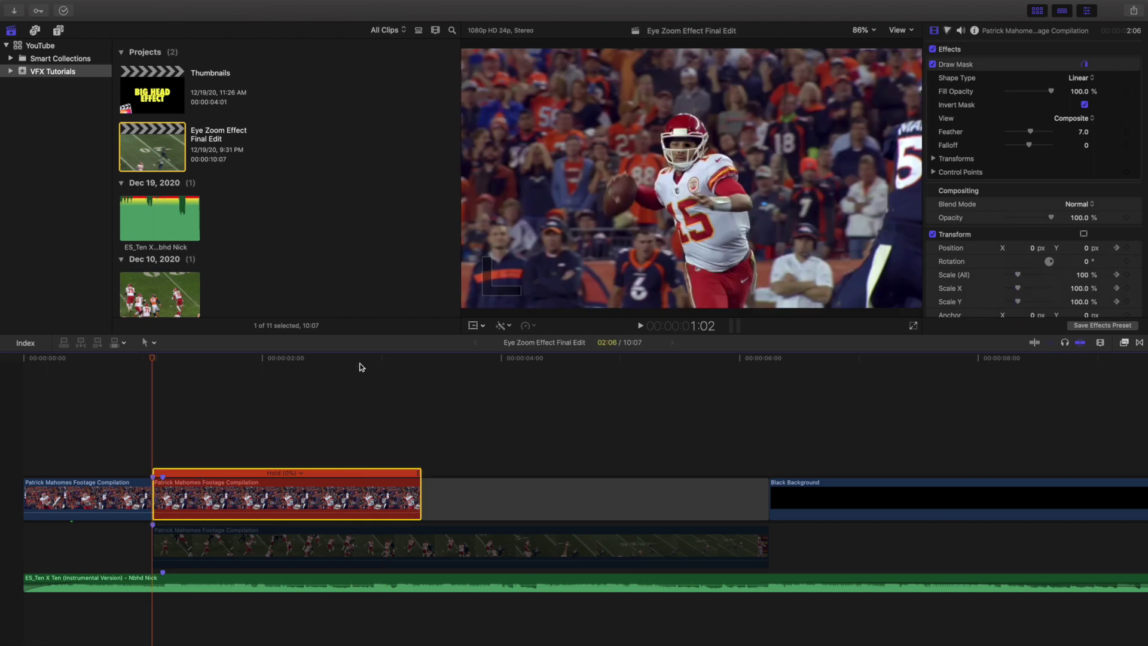
{"action": "left_click", "coordinate": [972, 66]}
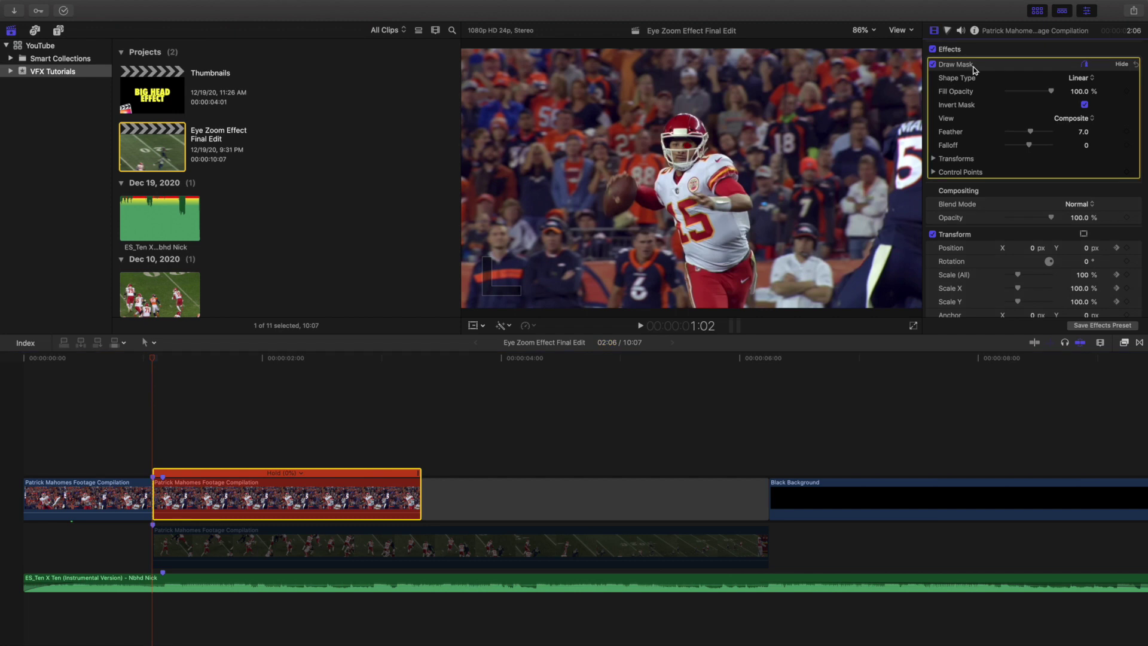
{"action": "left_click", "coordinate": [1002, 236]}
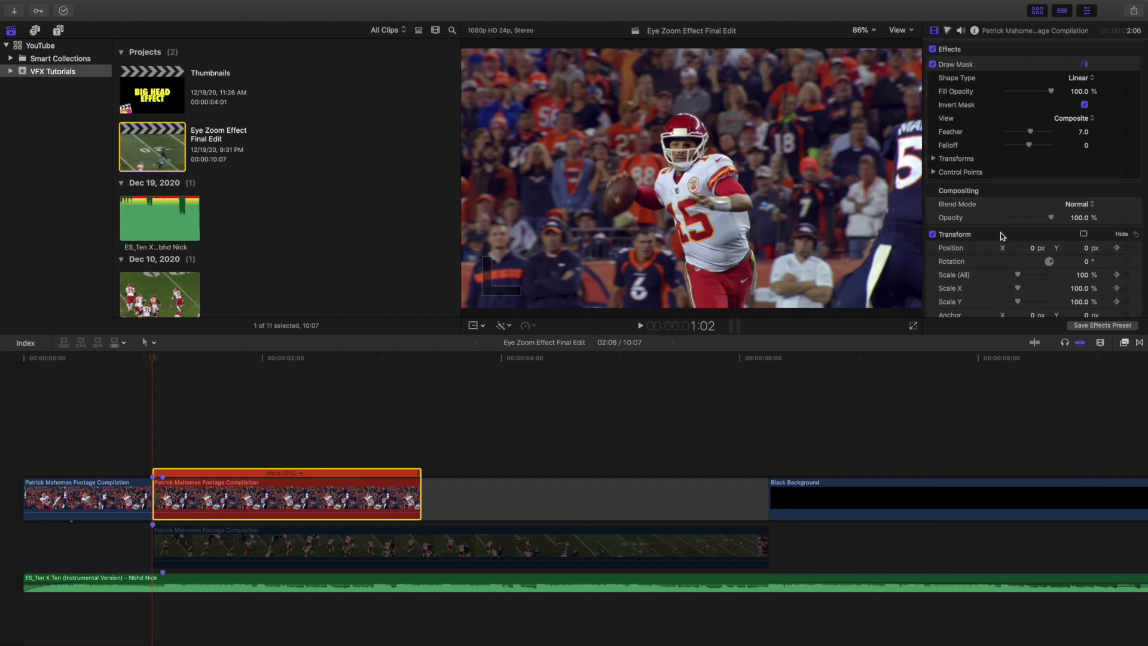
{"action": "left_click", "coordinate": [172, 436]}
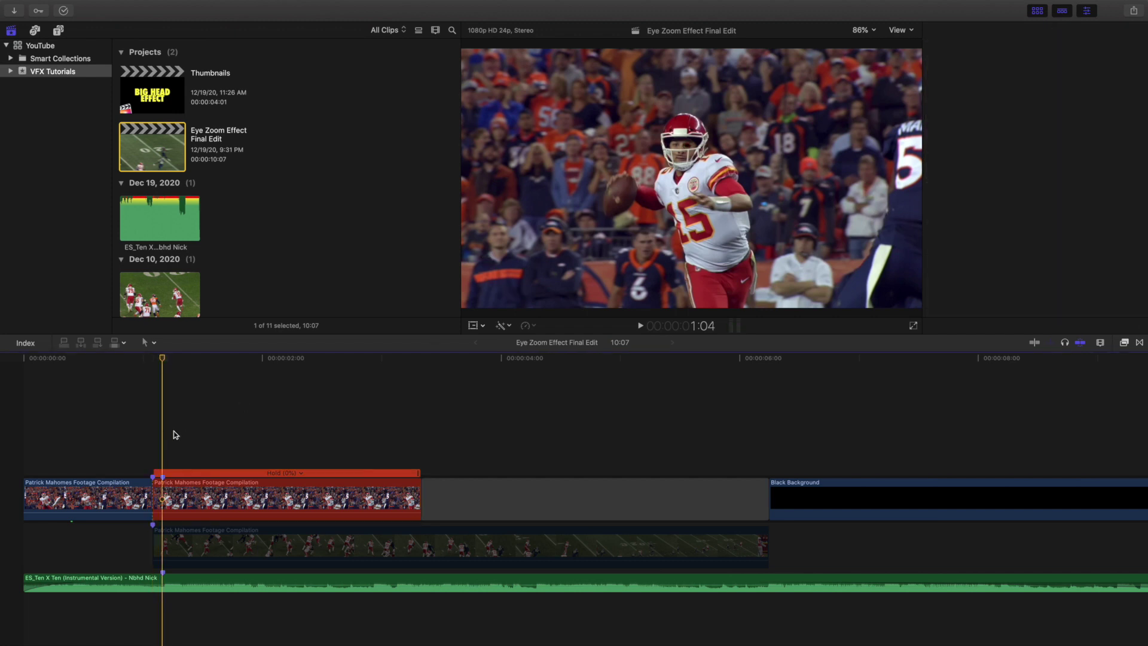
{"action": "left_click", "coordinate": [366, 482]}
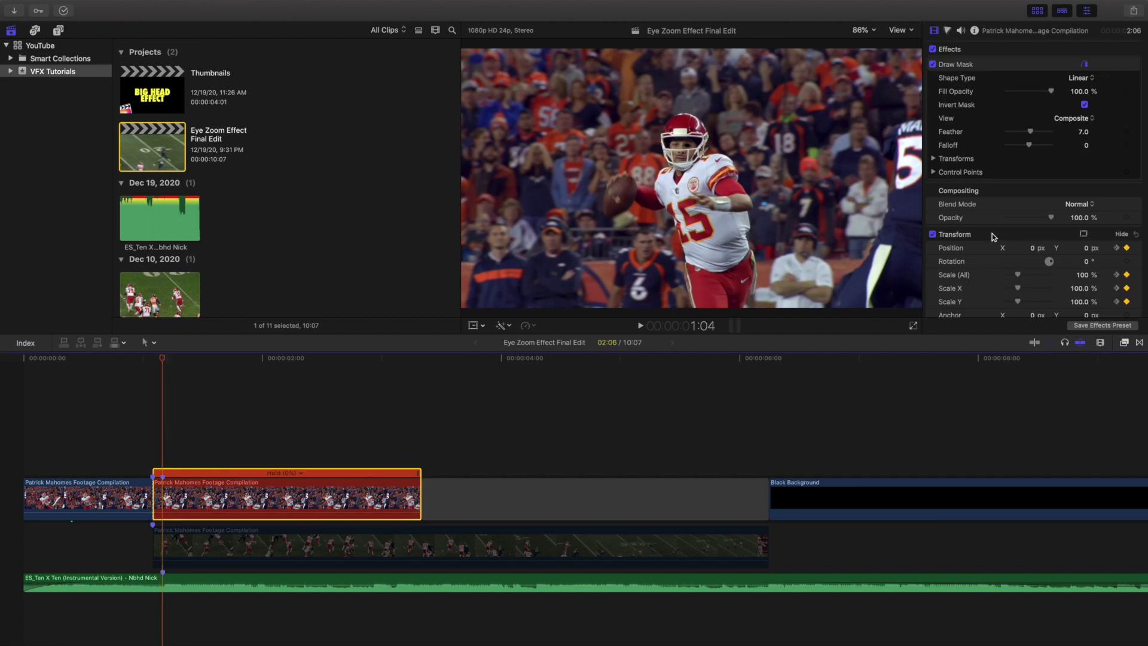
{"action": "scroll", "coordinate": [991, 233], "scroll_direction": "down", "scroll_amount": 3}
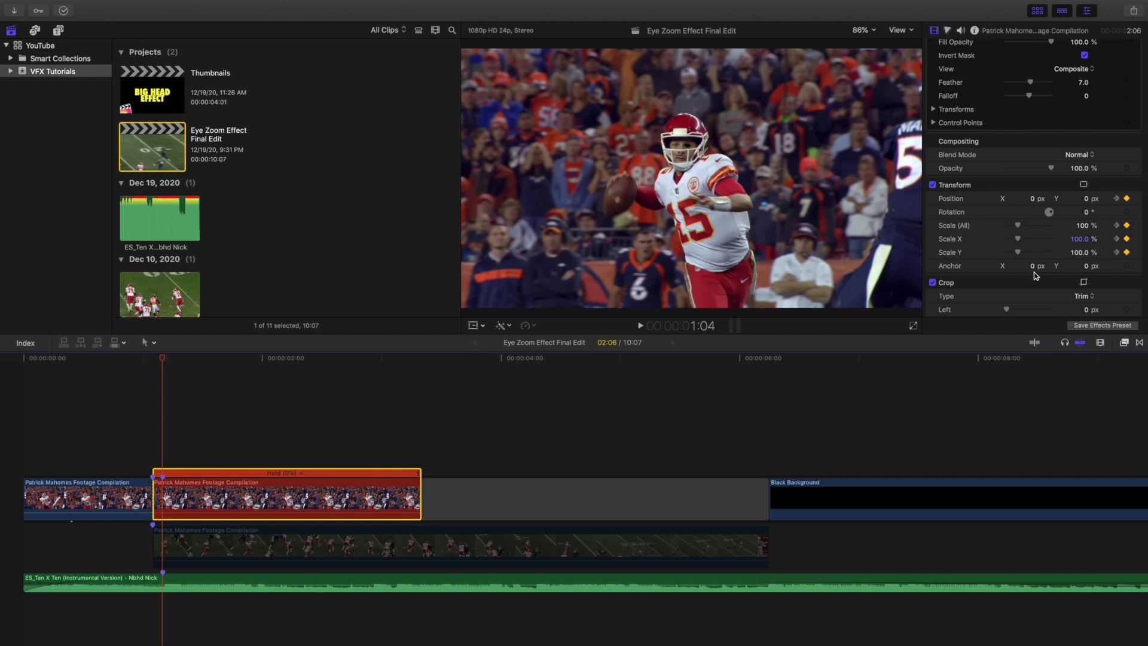
- Step frame by frame into the eye zoom, then select the field footage clip
{"action": "key", "text": "Right"}
{"action": "key", "text": "Right"}
{"action": "key", "text": "Right"}
{"action": "key", "text": "Right"}
{"action": "key", "text": "Right"}
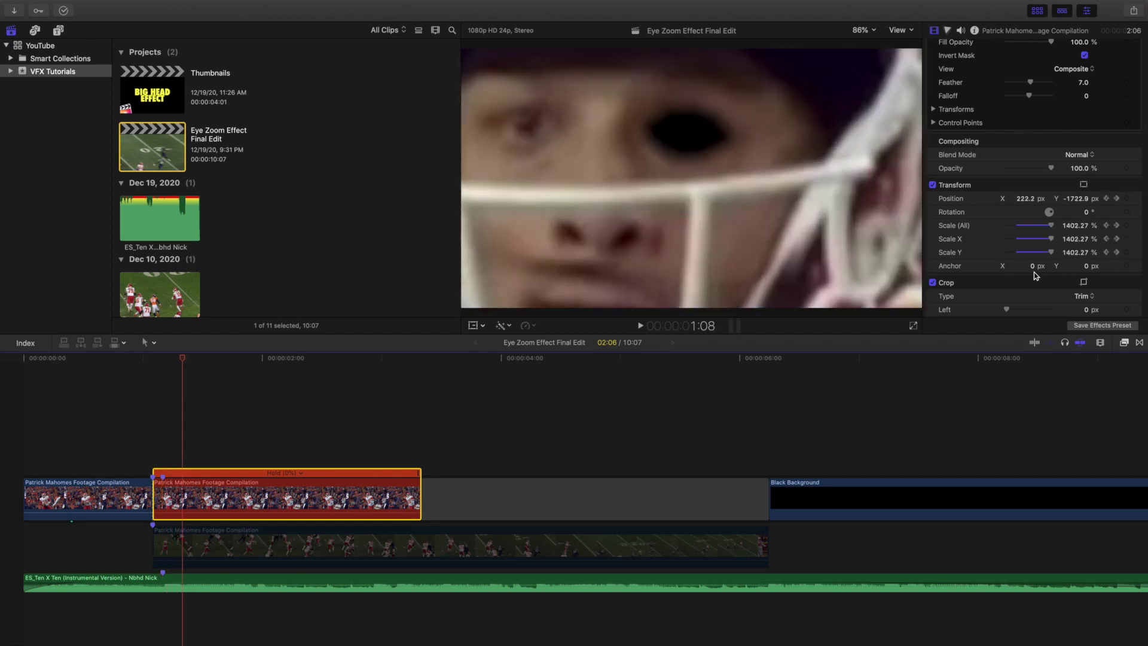
{"action": "key", "text": "Right"}
{"action": "key", "text": "Right"}
{"action": "key", "text": "Right"}
{"action": "key", "text": "Right"}
{"action": "key", "text": "Right"}
{"action": "key", "text": "Right"}
{"action": "key", "text": "Right"}
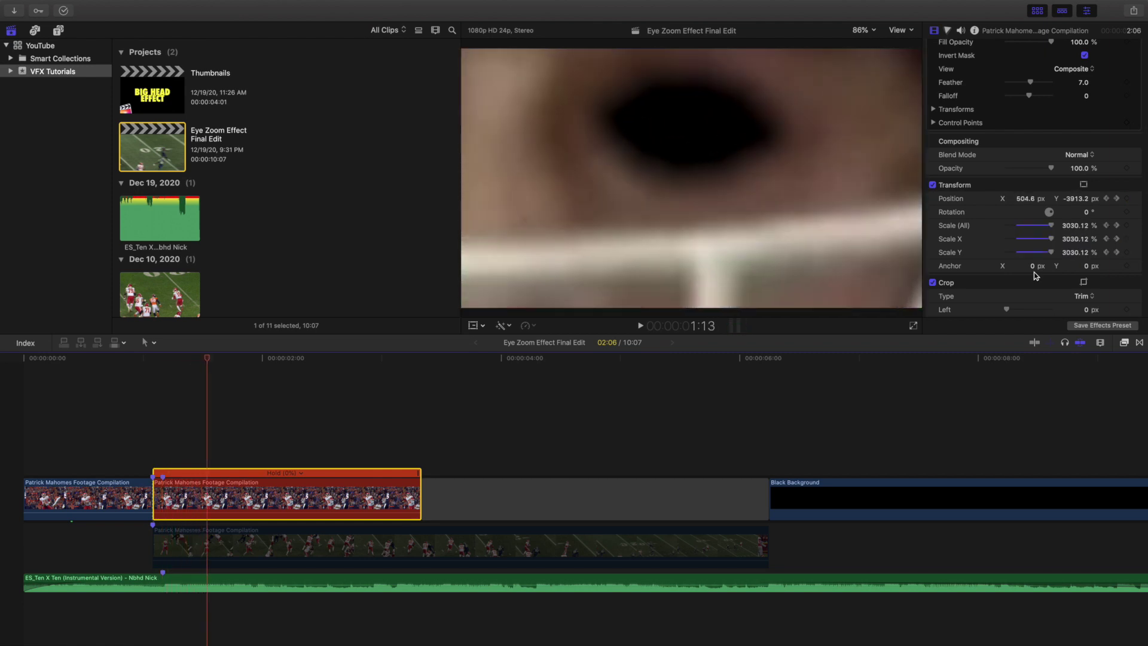
{"action": "key", "text": "Right"}
{"action": "key", "text": "Right"}
{"action": "key", "text": "Right"}
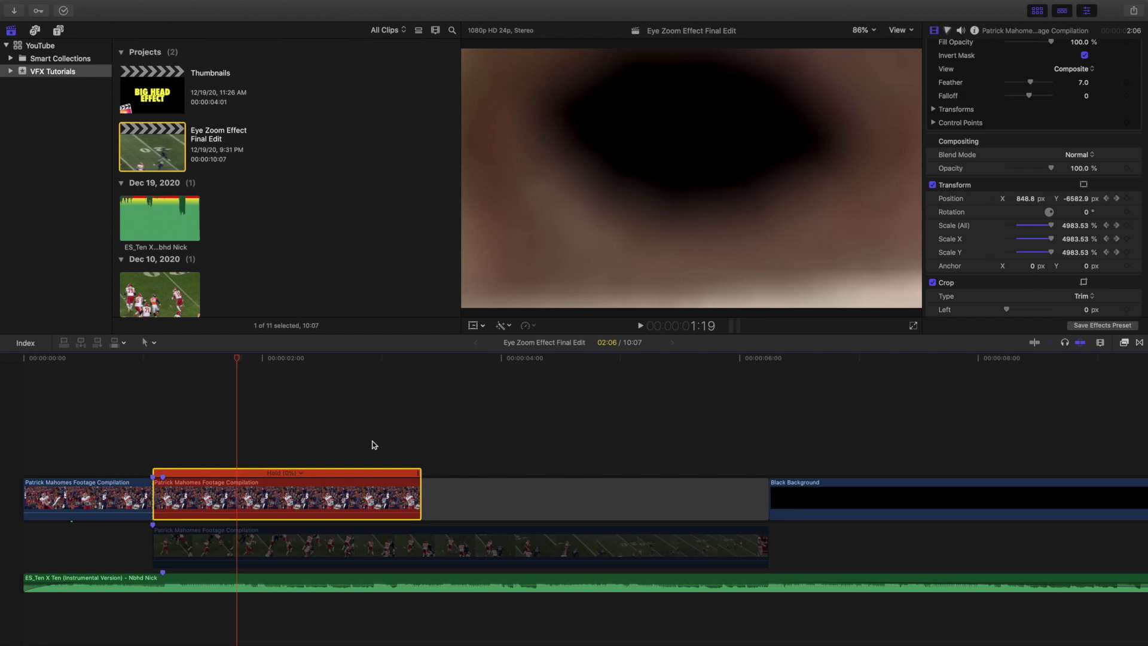
{"action": "left_click", "coordinate": [162, 440]}
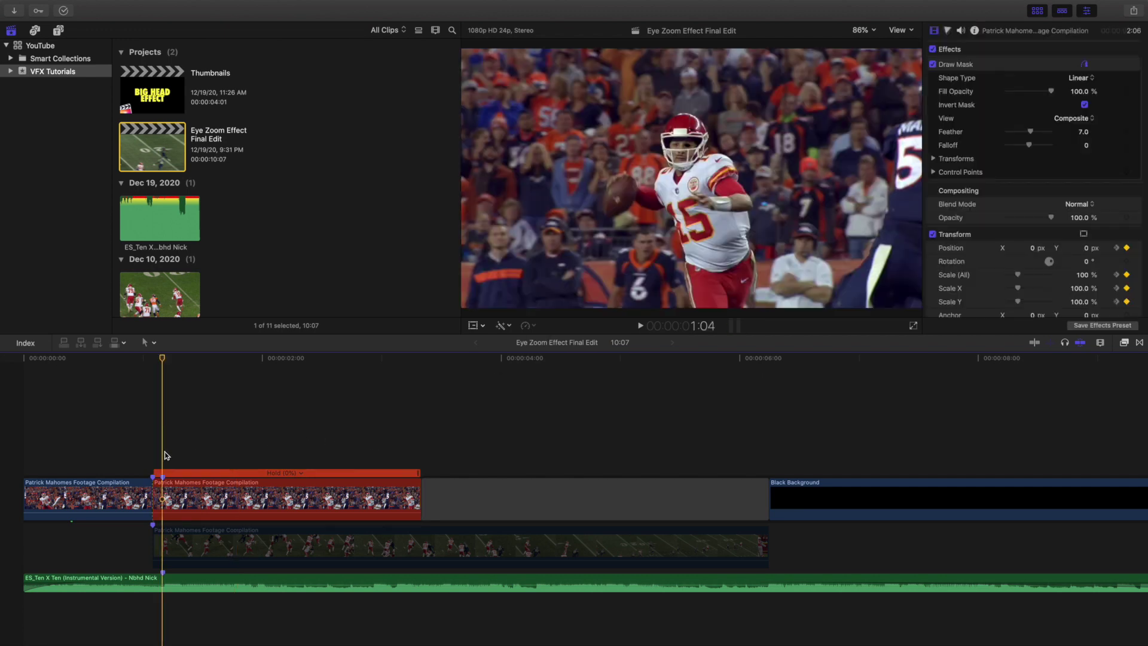
{"action": "left_click", "coordinate": [243, 544]}
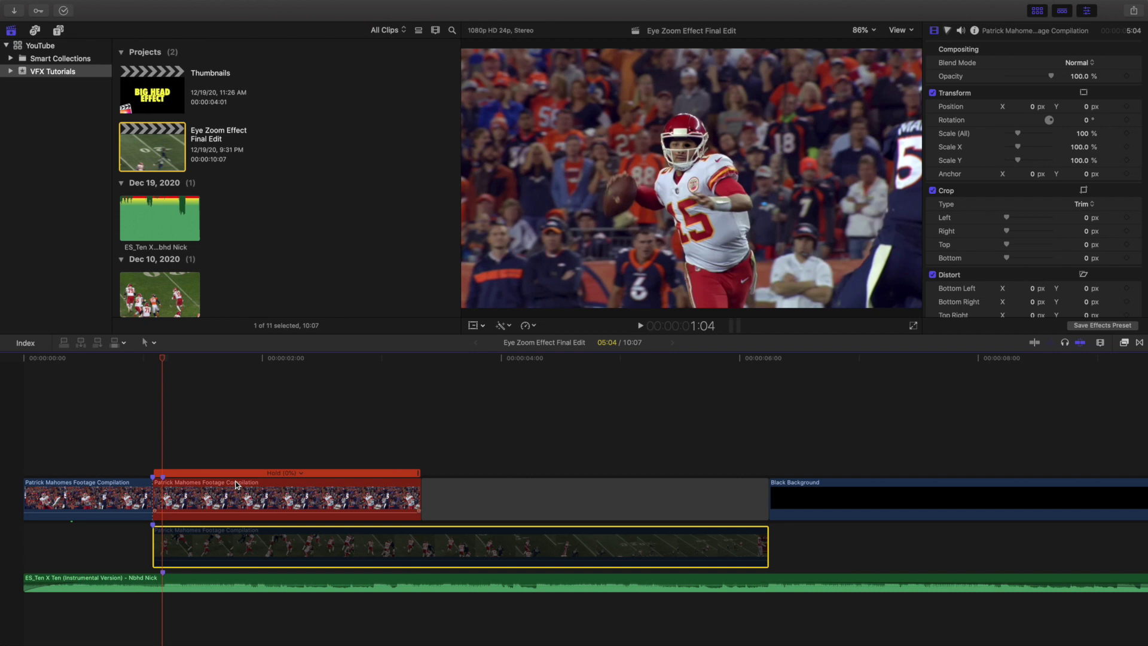
- Enable the field footage clip and play the zoom cut from 1:02
{"action": "key", "text": "v"}
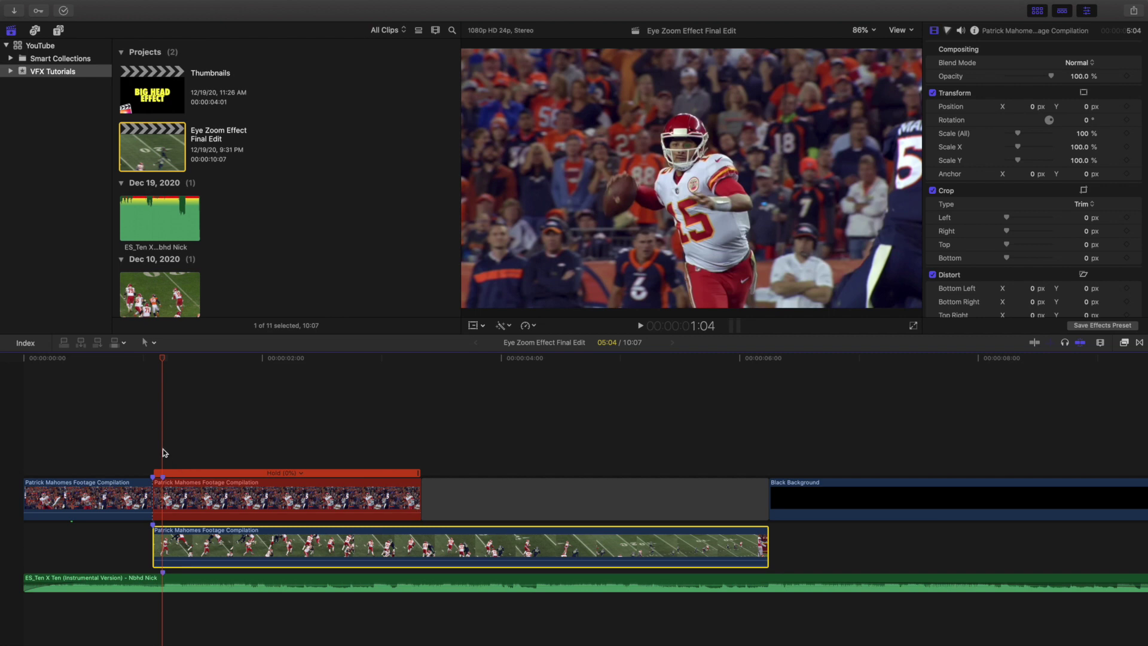
{"action": "left_click", "coordinate": [153, 452]}
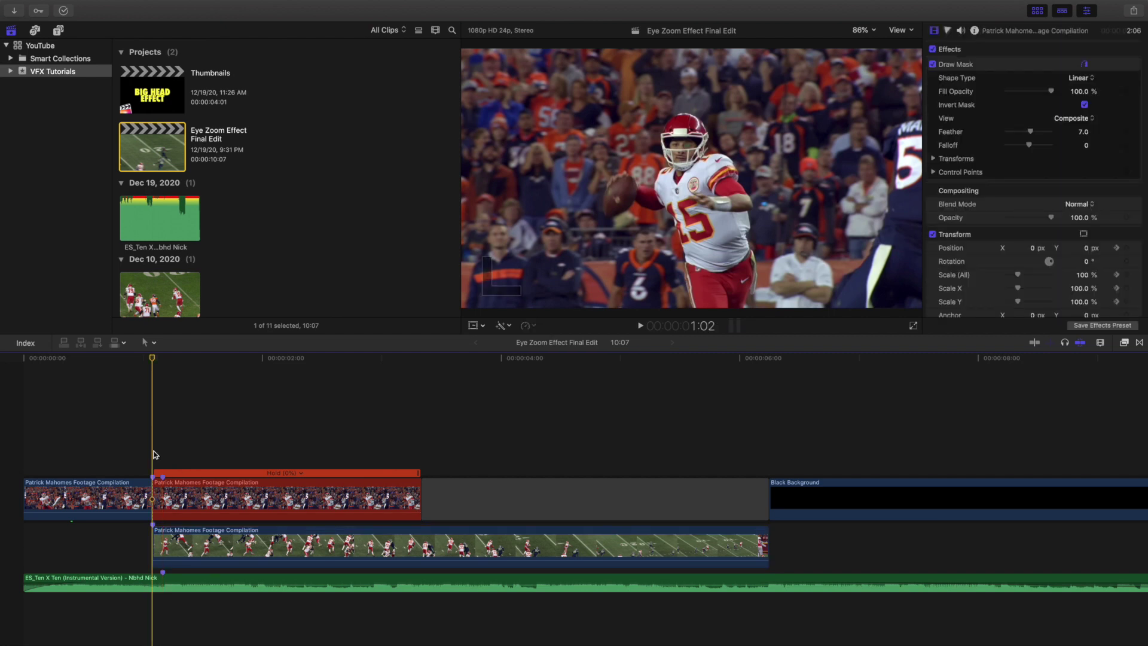
{"action": "key", "text": "space"}
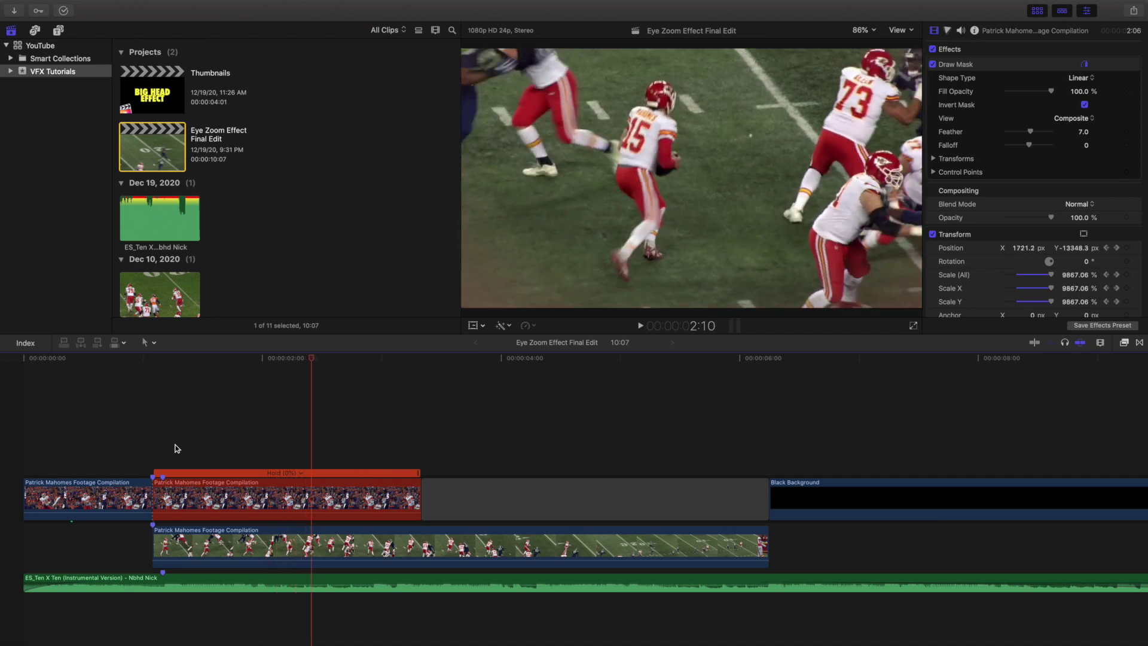
- Check the music track's audio settings, then reselect the red hold clip at 1:02
{"action": "left_click", "coordinate": [261, 578]}
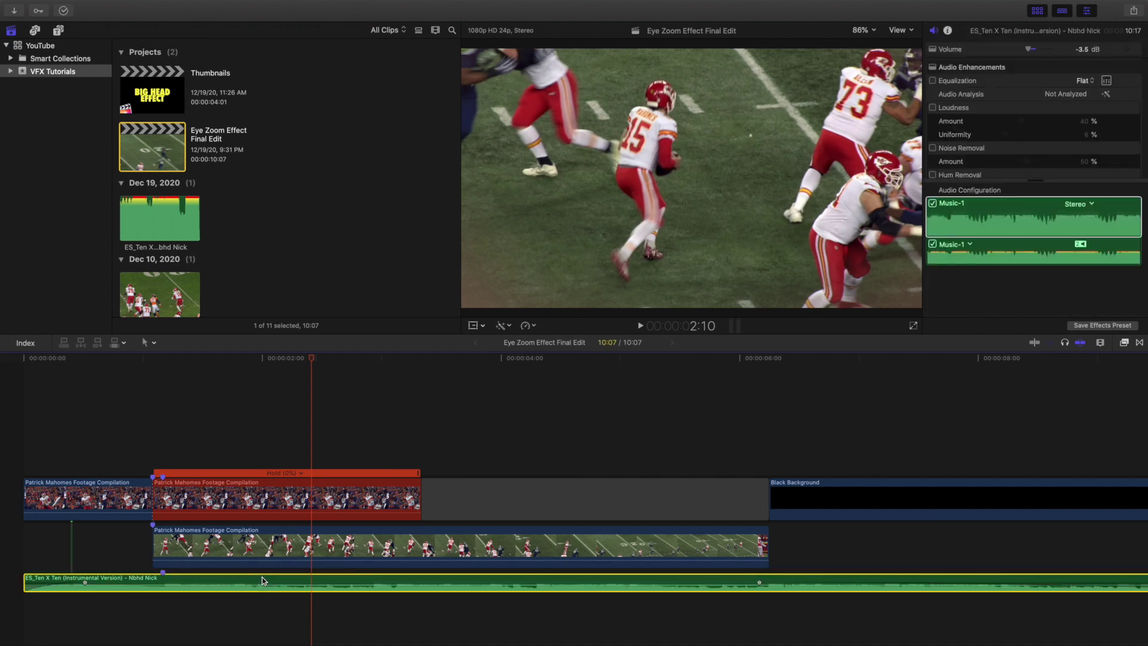
{"action": "left_click", "coordinate": [153, 446]}
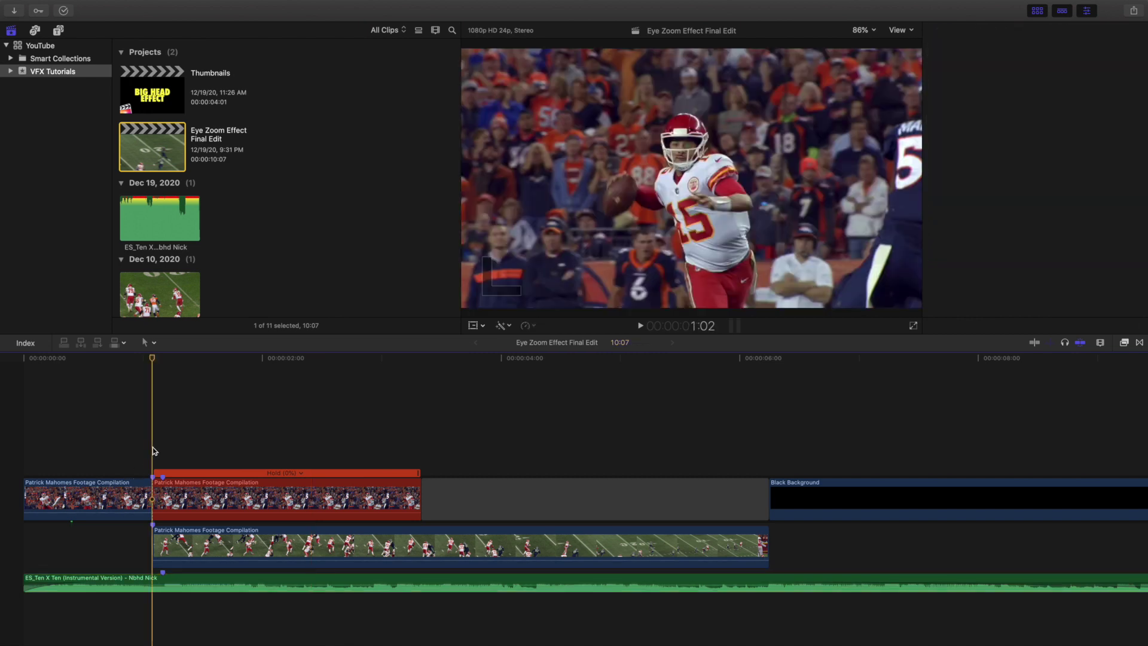
{"action": "left_click", "coordinate": [180, 487]}
- Show the hold clip's video animation lanes
{"action": "right_click", "coordinate": [179, 488]}
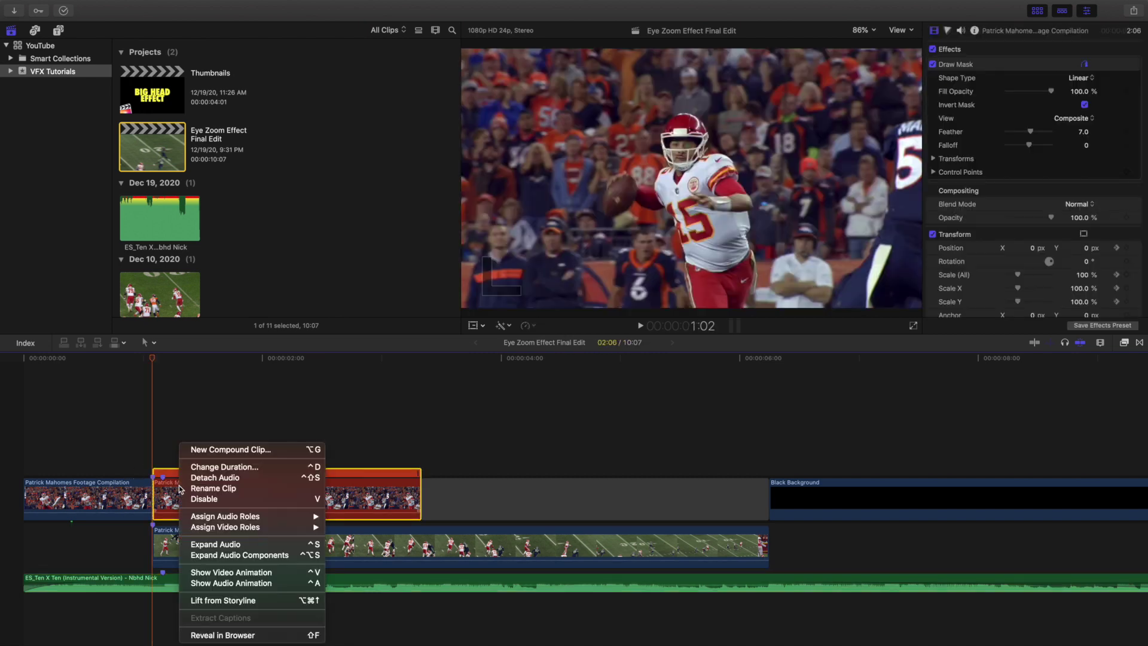
{"action": "left_click", "coordinate": [168, 495]}
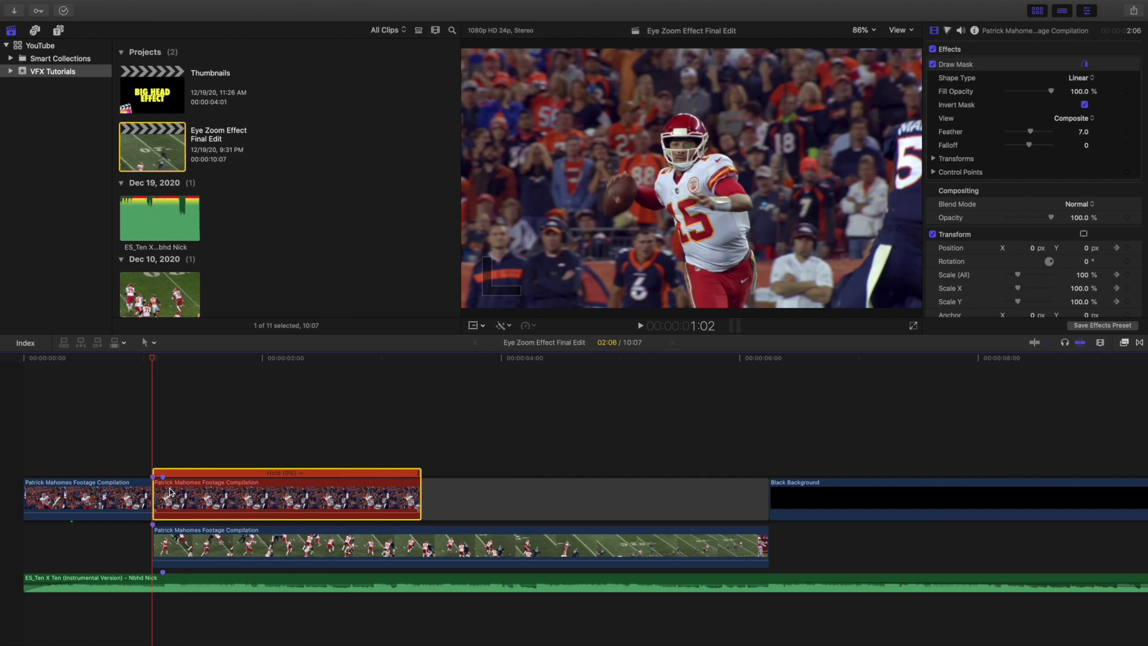
{"action": "right_click", "coordinate": [168, 496]}
{"action": "left_click", "coordinate": [208, 573]}
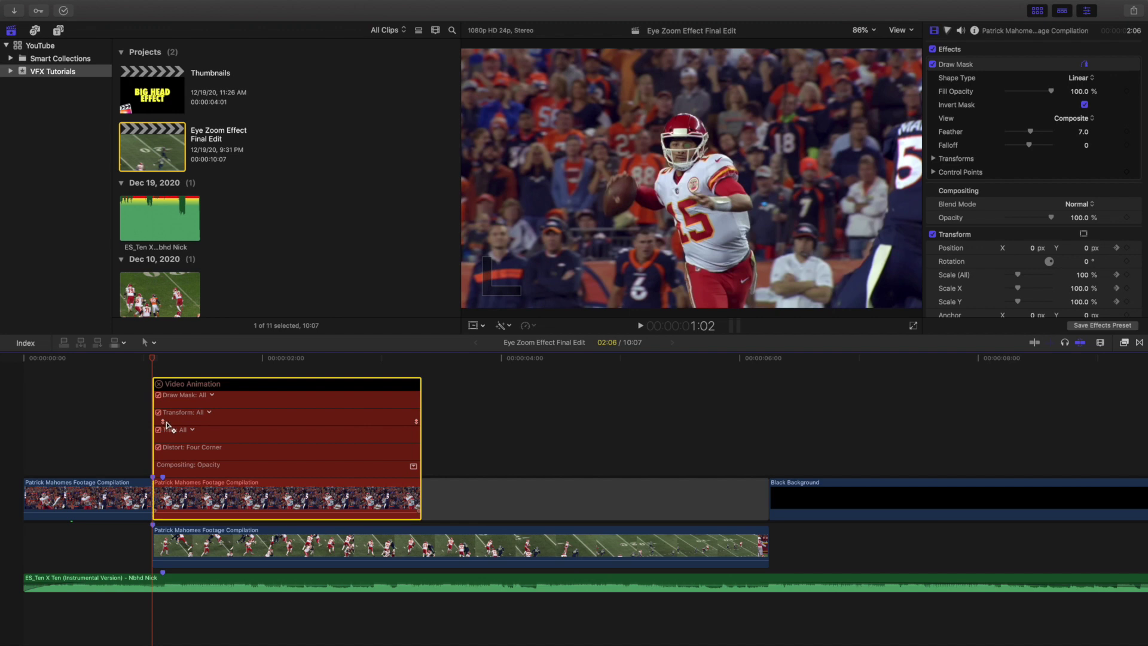
- Step between the hold clip's keyframes at 1:02 and 1:04 to check them
{"action": "key", "text": "Right"}
{"action": "key", "text": "Right"}
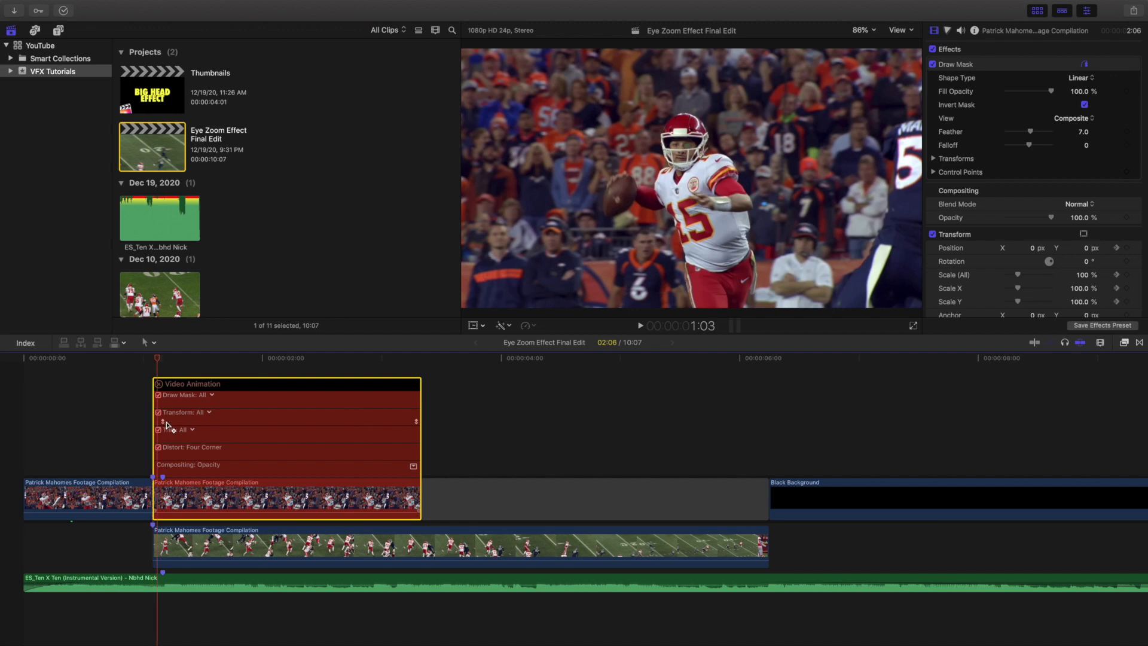
{"action": "key", "text": "Left"}
{"action": "key", "text": "Left"}
{"action": "key", "text": "Right"}
{"action": "key", "text": "Right"}
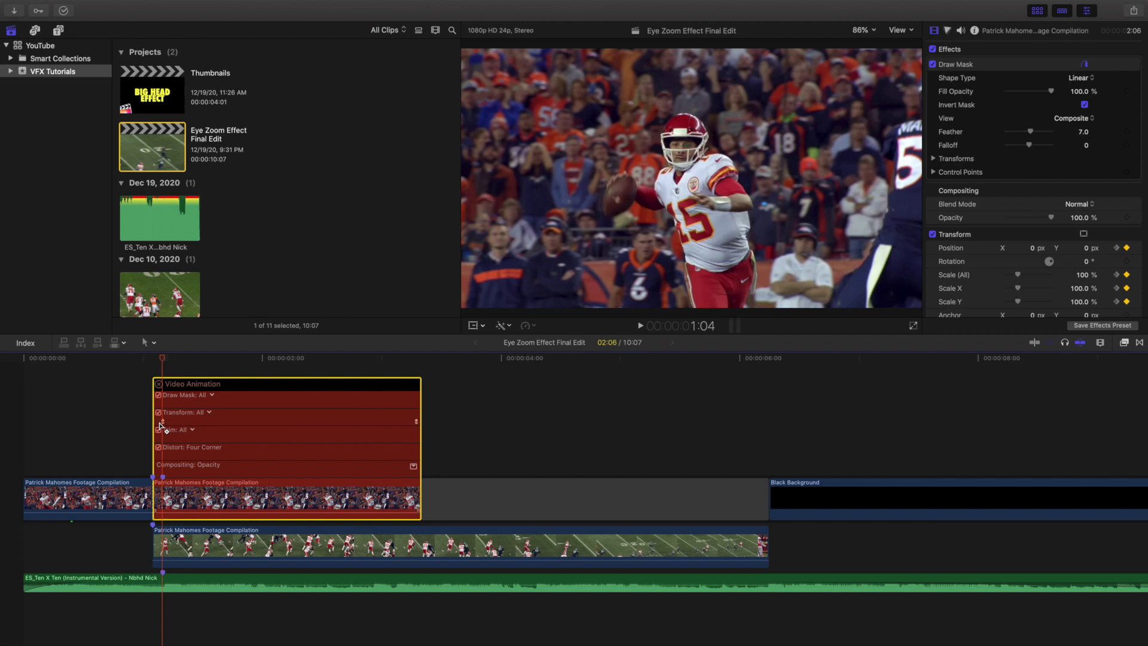
{"action": "left_click", "coordinate": [152, 370]}
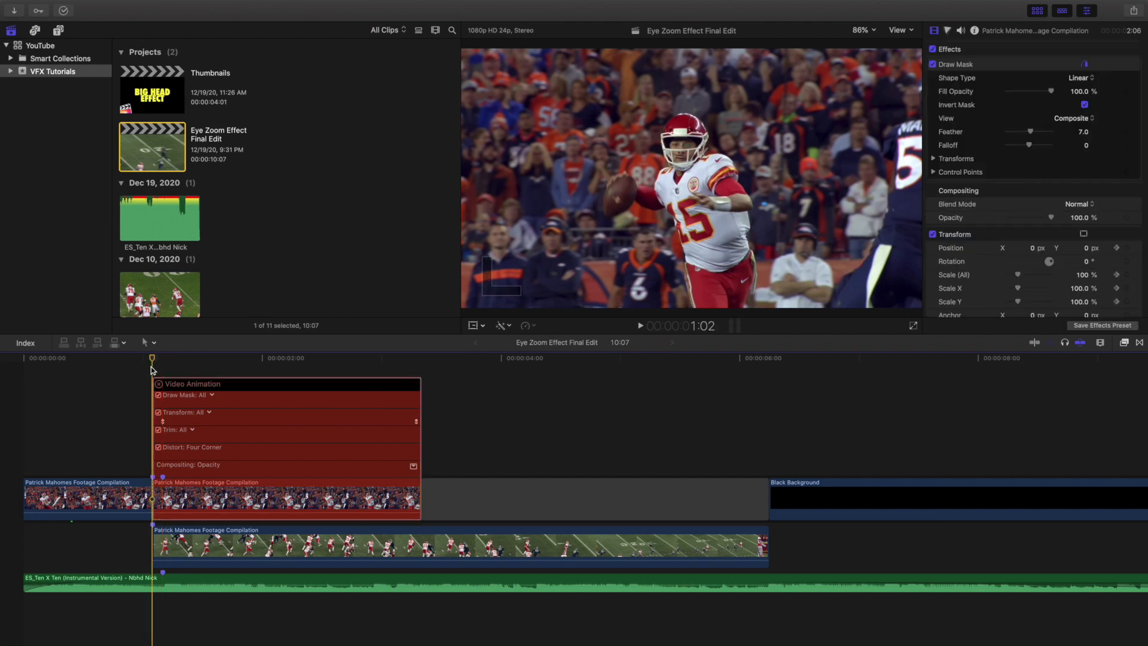
{"action": "key", "text": "Right"}
{"action": "key", "text": "Right"}
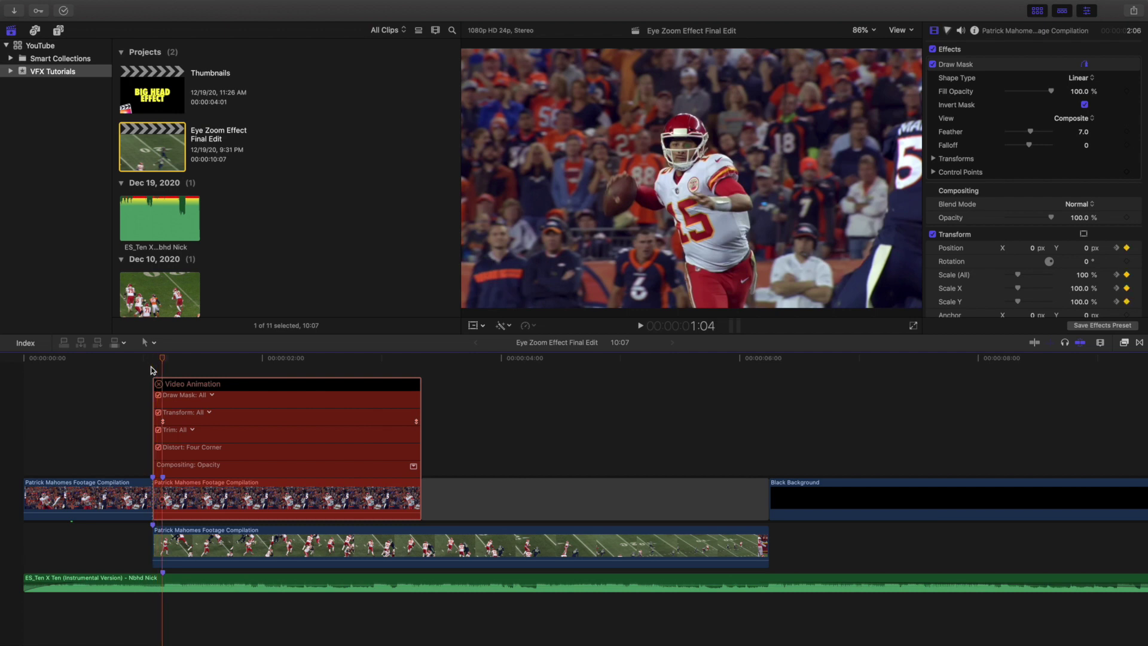
{"action": "key", "text": "Left"}
{"action": "key", "text": "Left"}
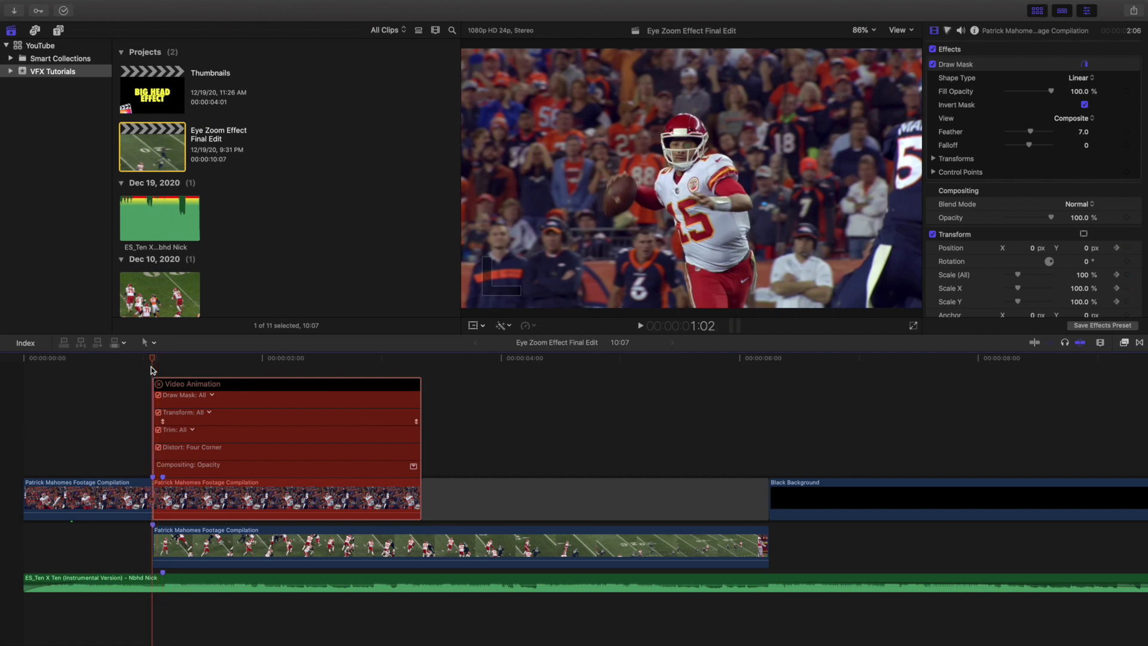
{"action": "key", "text": "Right"}
{"action": "key", "text": "Right"}
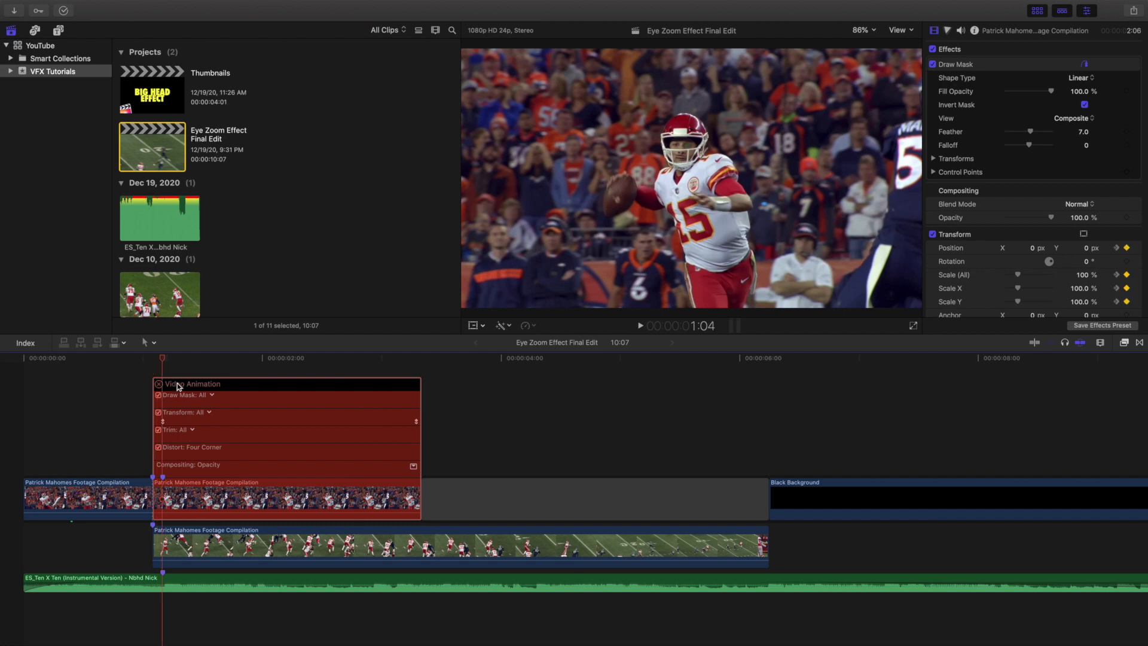